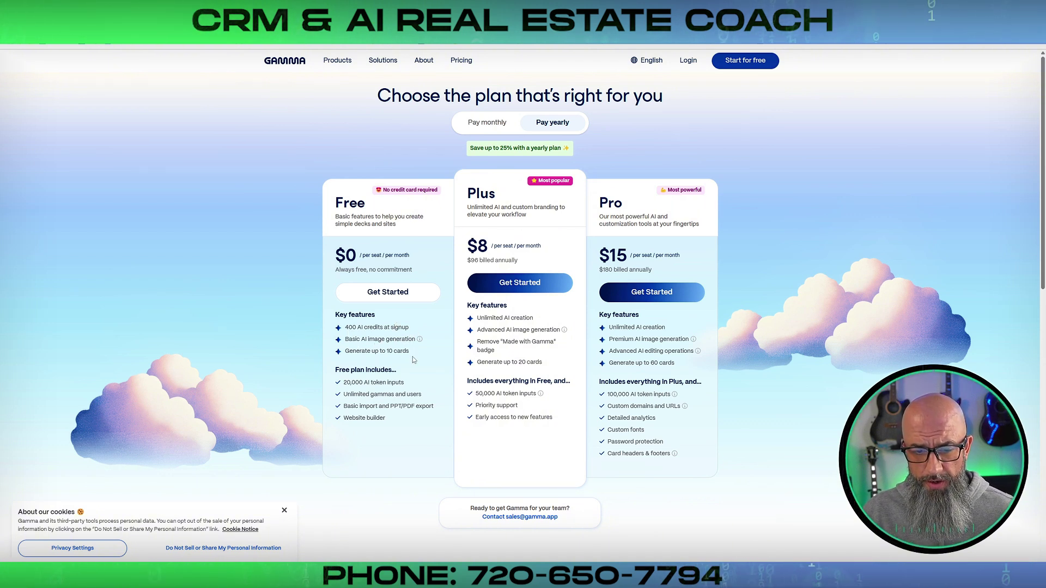
Look over the Free, Plus and Pro pricing plans and start for free to enter the Gamma workspace.
scroll(352, 342, "down", 1)
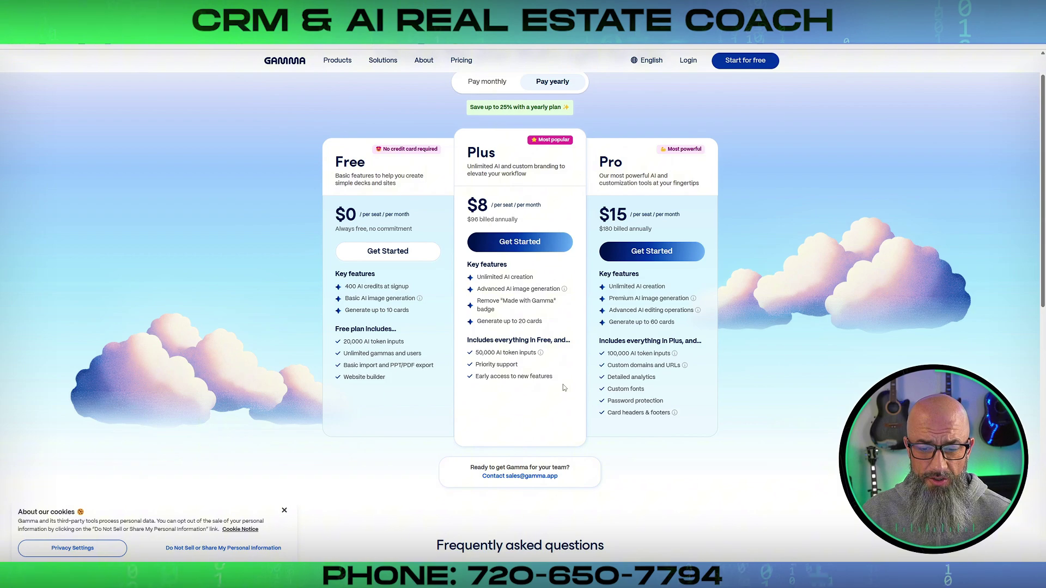
left_click(738, 64)
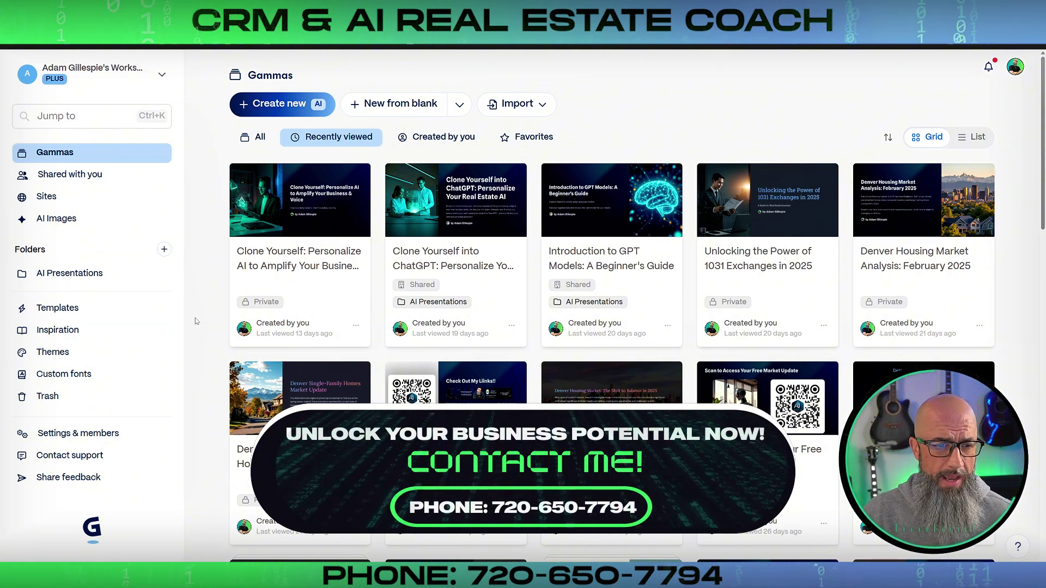
Open the workspace's settings and review its basic info, billing and subscription details.
left_click(155, 79)
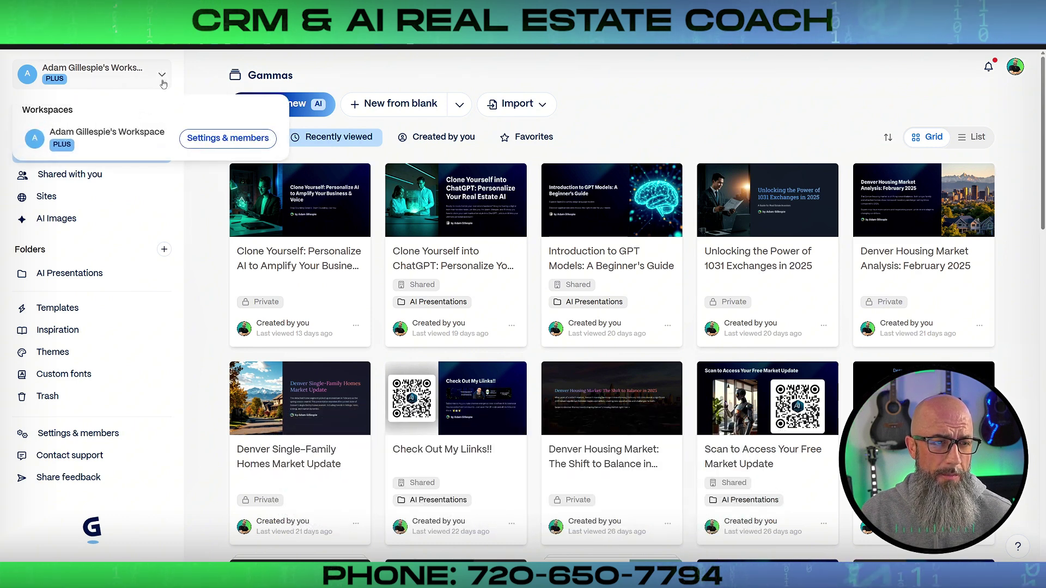
left_click(212, 143)
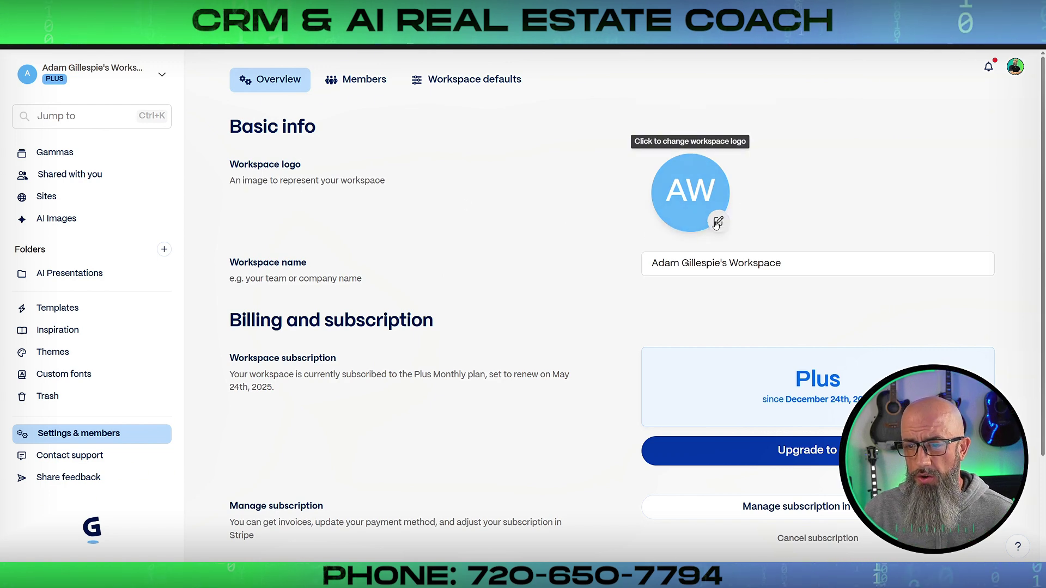
scroll(453, 243, "down", 3)
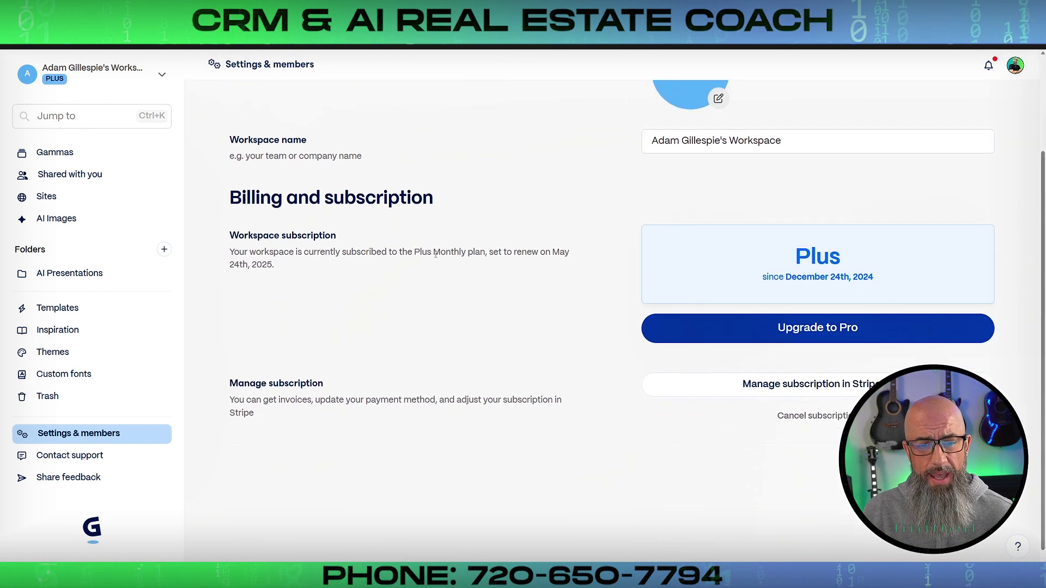
scroll(467, 338, "down", 1)
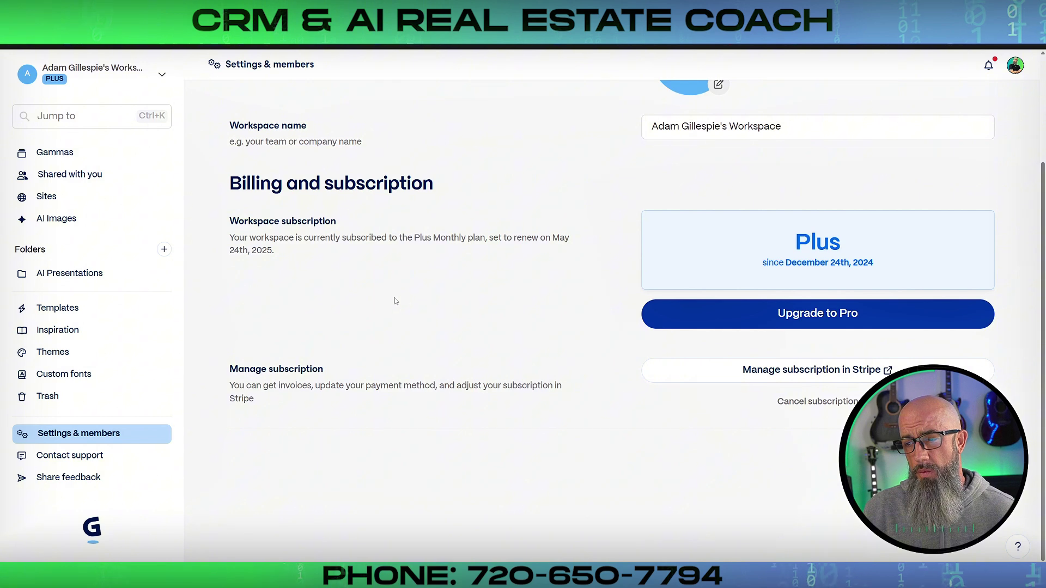
Review the workspace's member management and its default settings for sharing and page setup.
scroll(389, 302, "up", 3)
left_click(363, 82)
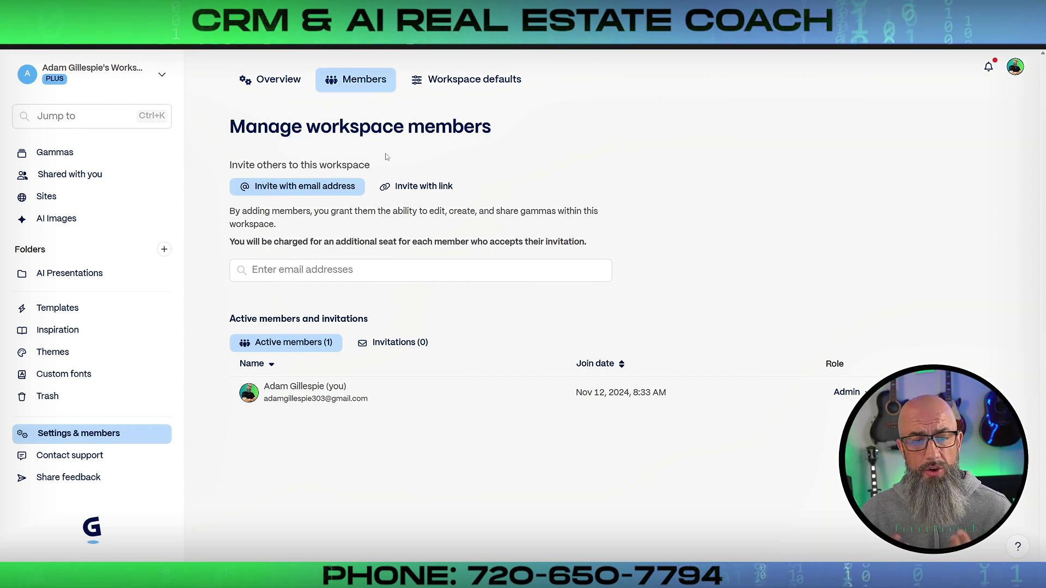
left_click(465, 79)
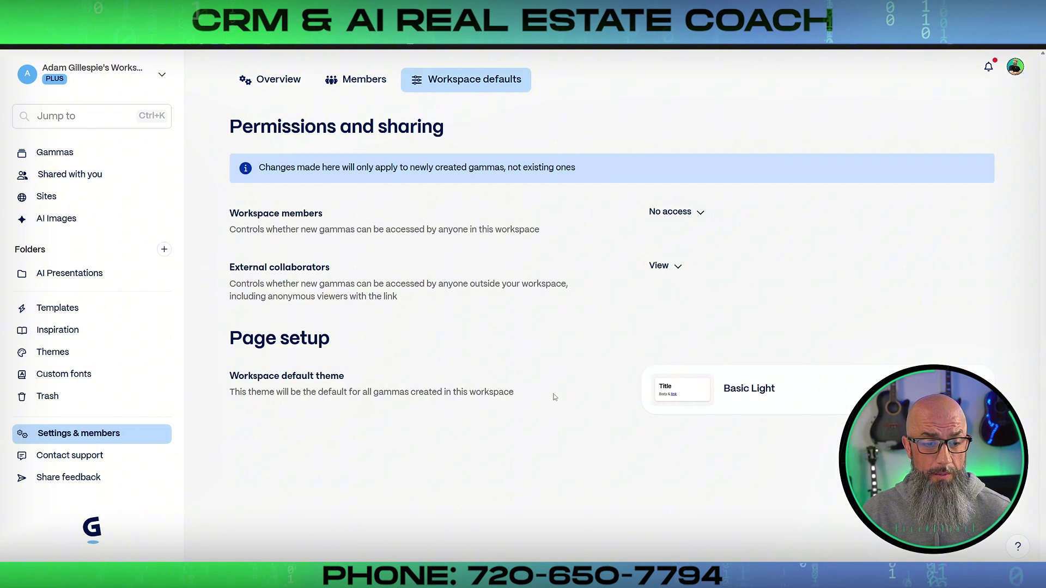
Return to the list of gammas and look through the recently viewed presentations.
left_click(48, 153)
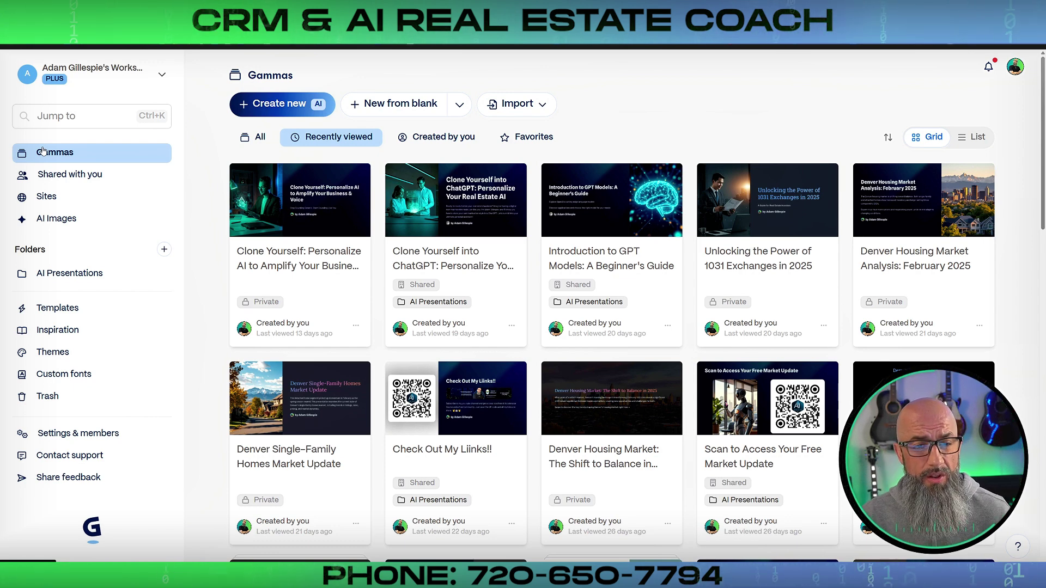
scroll(668, 213, "down", 6)
scroll(668, 213, "down", 10)
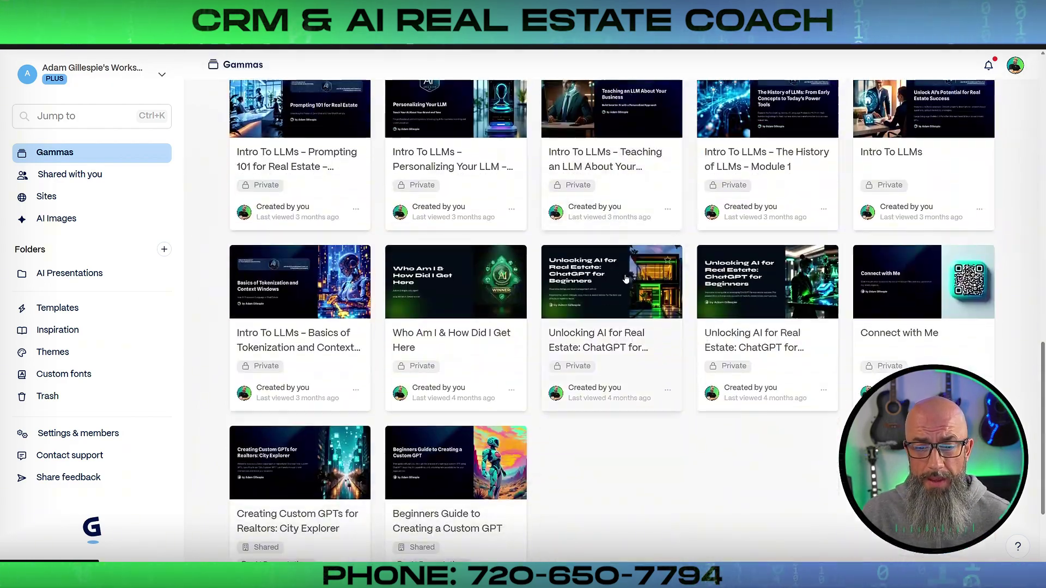
scroll(581, 297, "up", 13)
scroll(581, 298, "up", 4)
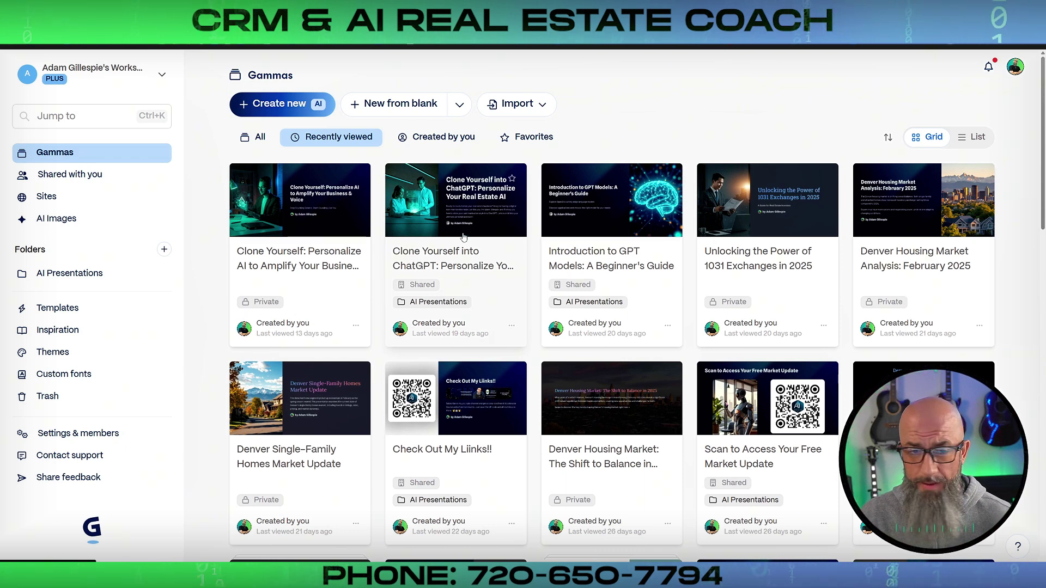
Start a new AI creation and reopen the recent prompt "Denver Housing Market Analysis: February 2025" in the prompt editor.
left_click(271, 104)
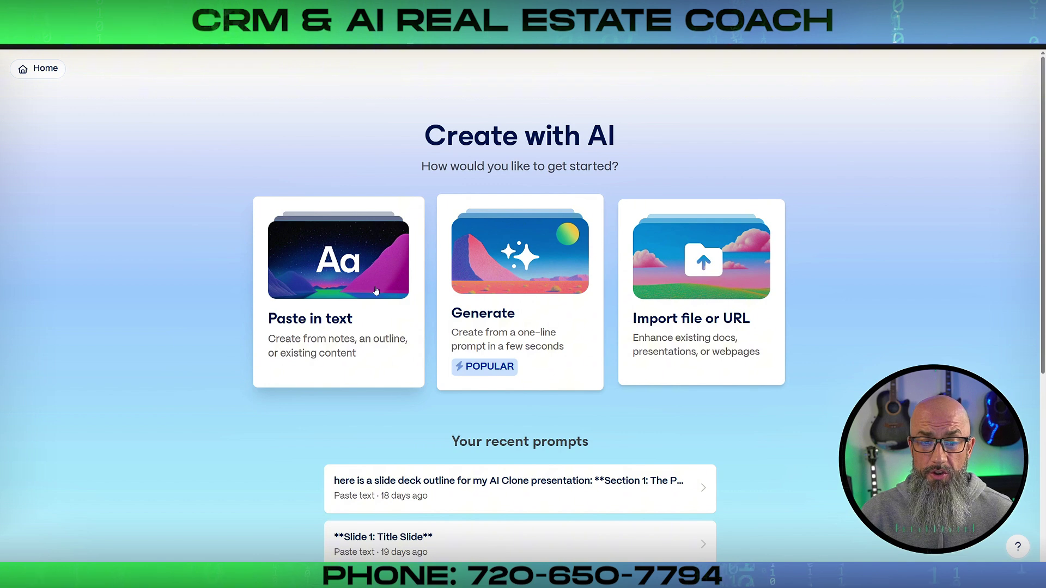
scroll(563, 331, "down", 3)
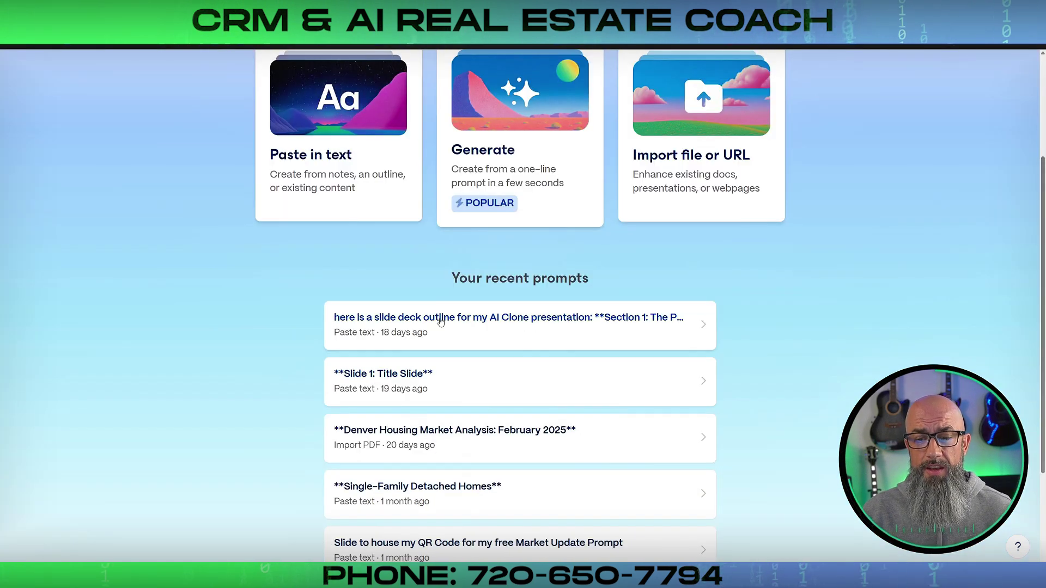
scroll(408, 393, "down", 3)
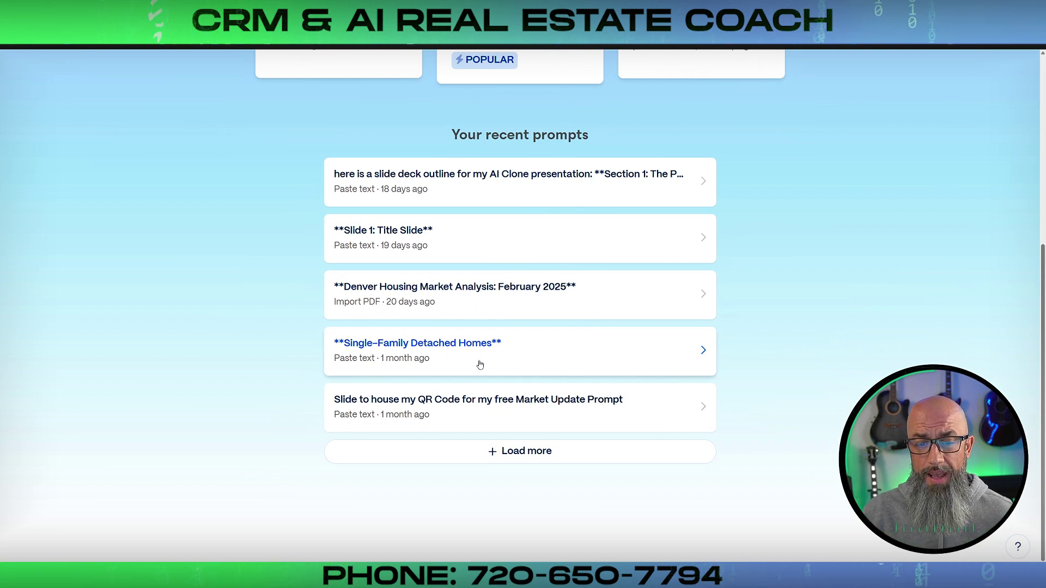
left_click(481, 290)
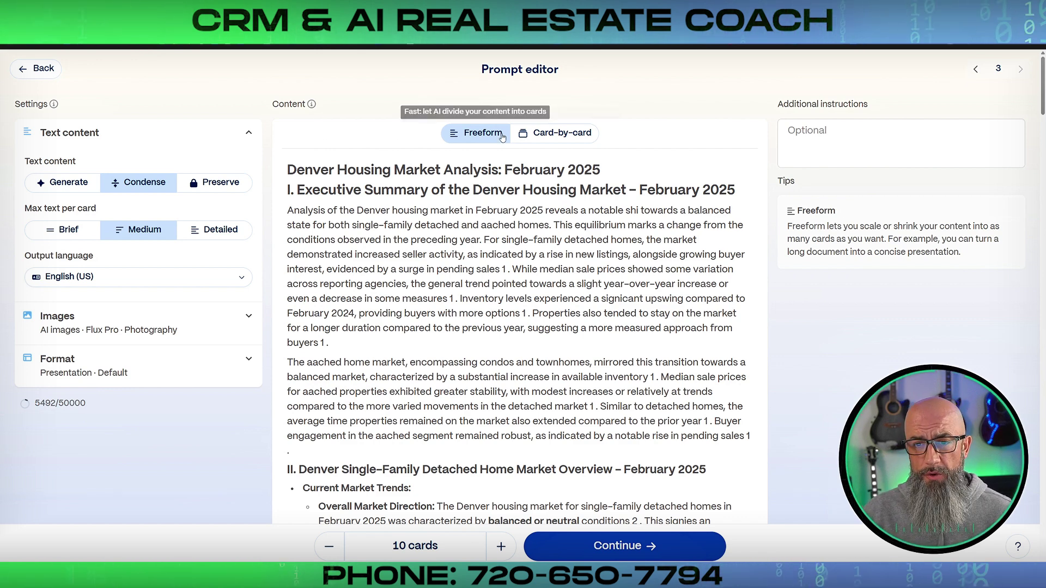
Switch the content to Card-by-card, return it to Freeform and look through the text.
left_click(556, 133)
left_click(492, 135)
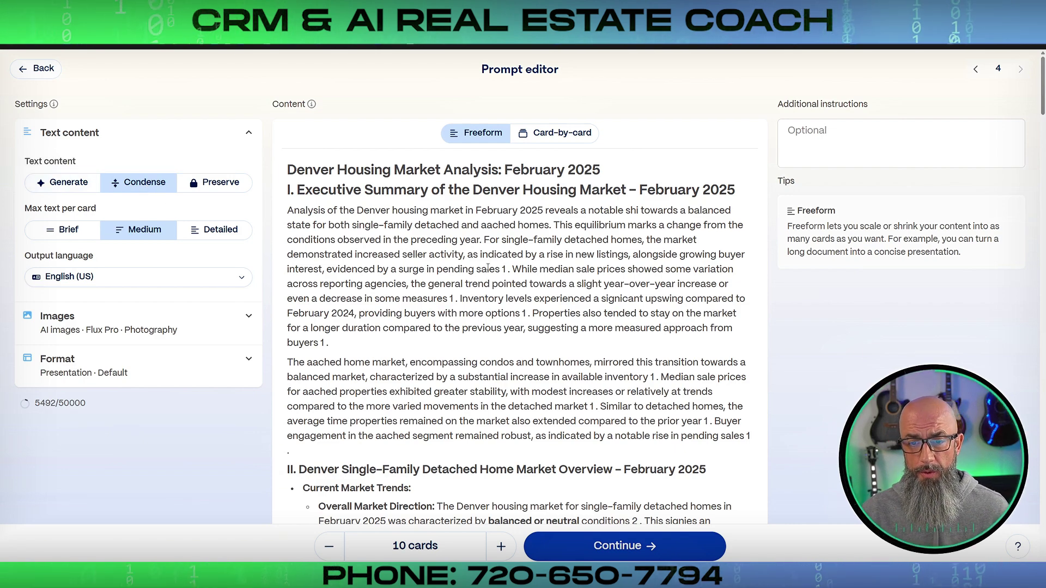
scroll(514, 262, "down", 4)
scroll(513, 263, "up", 4)
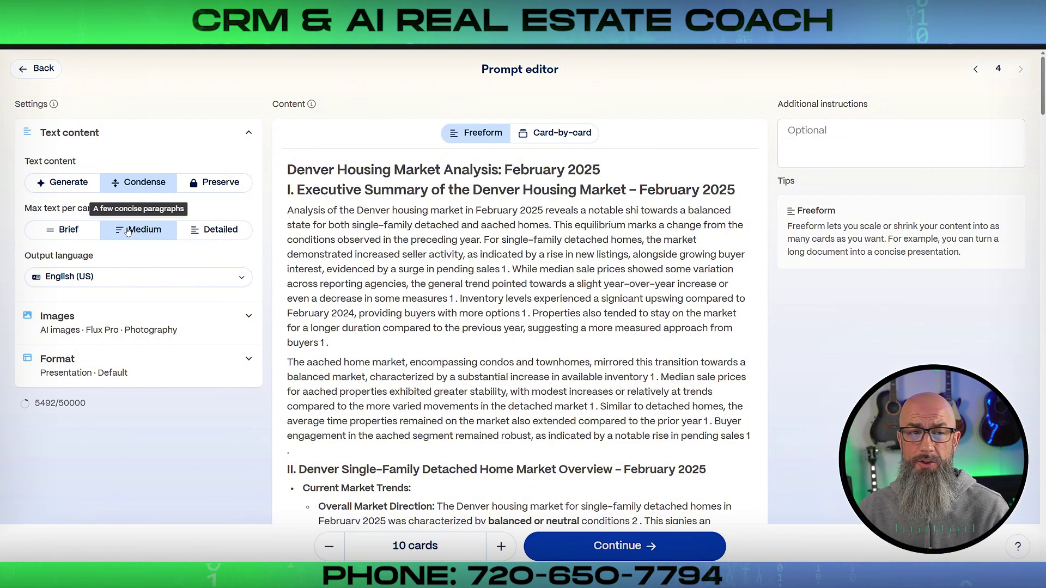
Look through the available output languages and close the list without picking another one.
left_click(238, 279)
scroll(118, 351, "down", 15)
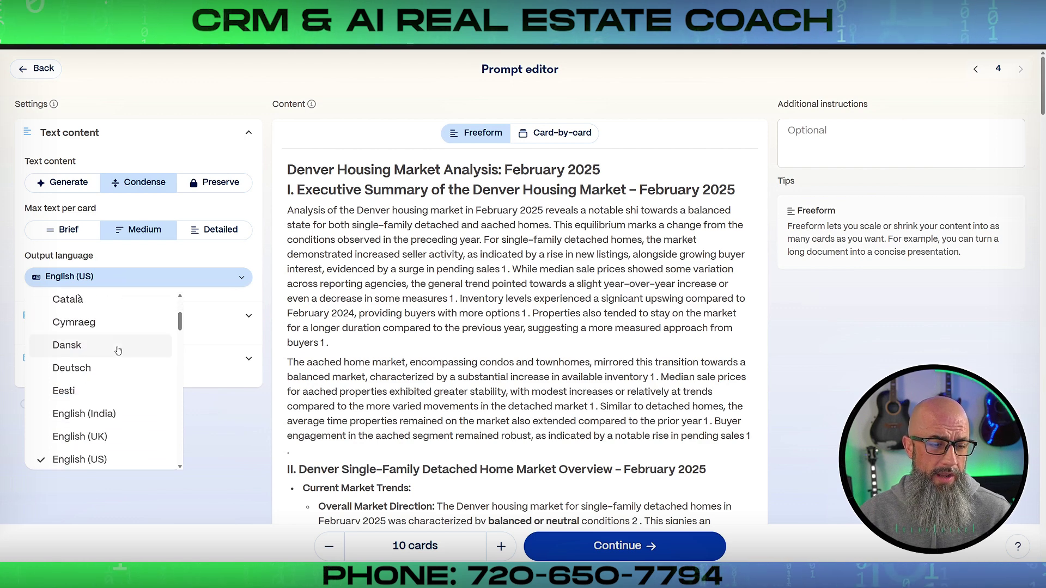
scroll(118, 351, "down", 10)
scroll(118, 350, "up", 8)
left_click(232, 278)
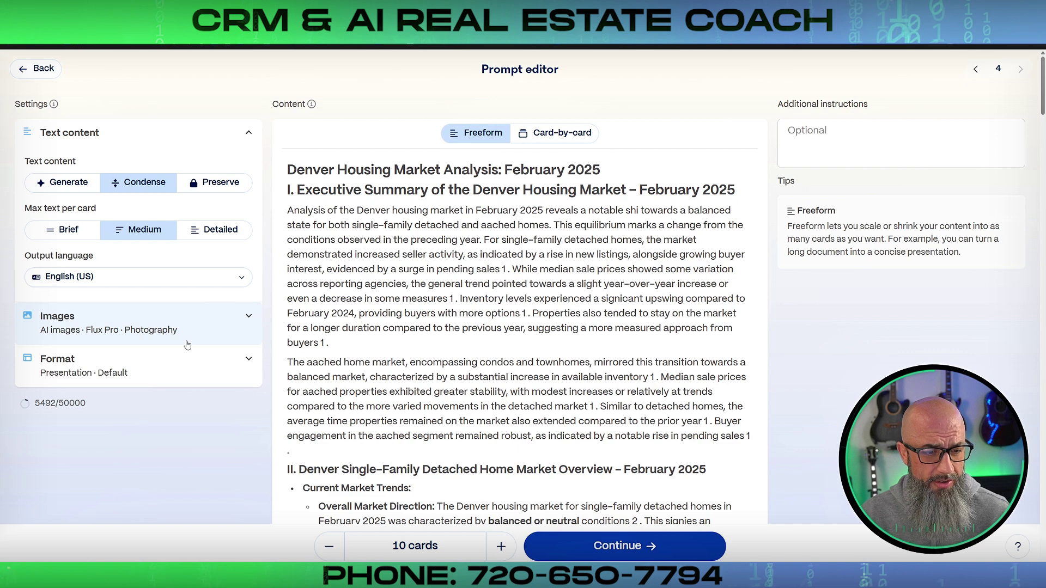
Expand the image settings, look through the image sources and choose AI images.
left_click(73, 333)
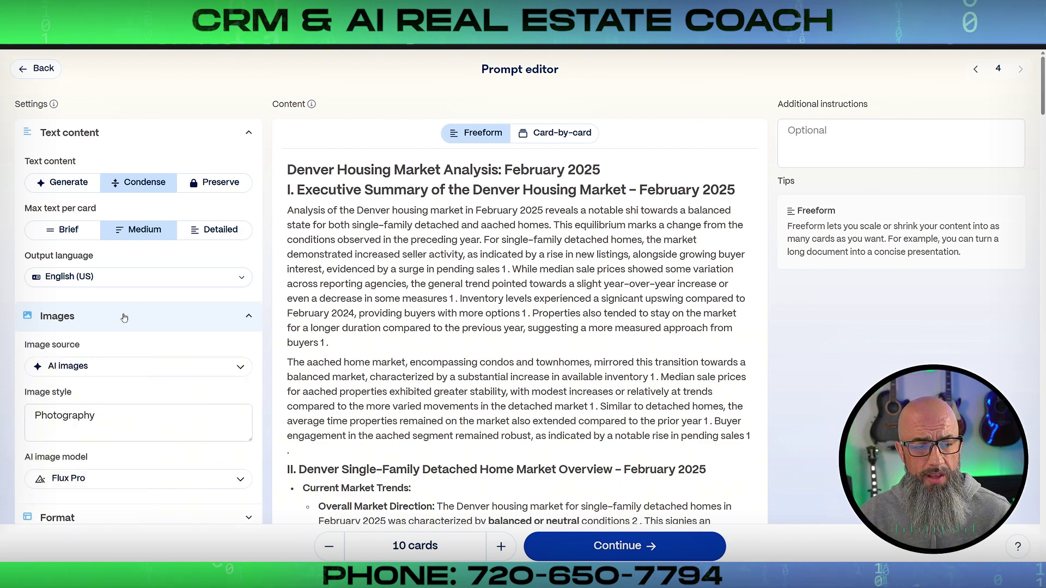
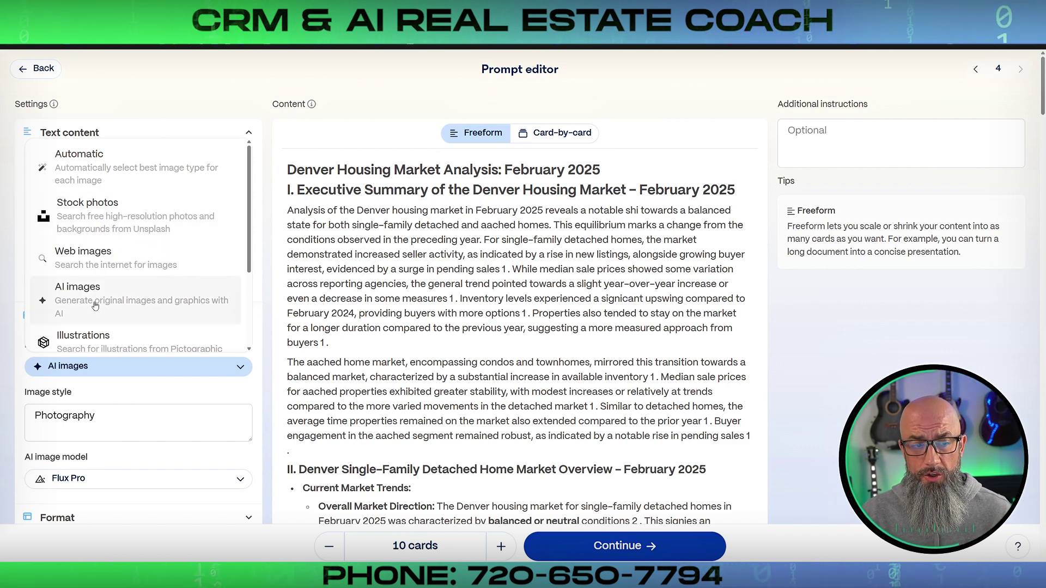
scroll(107, 300, "down", 2)
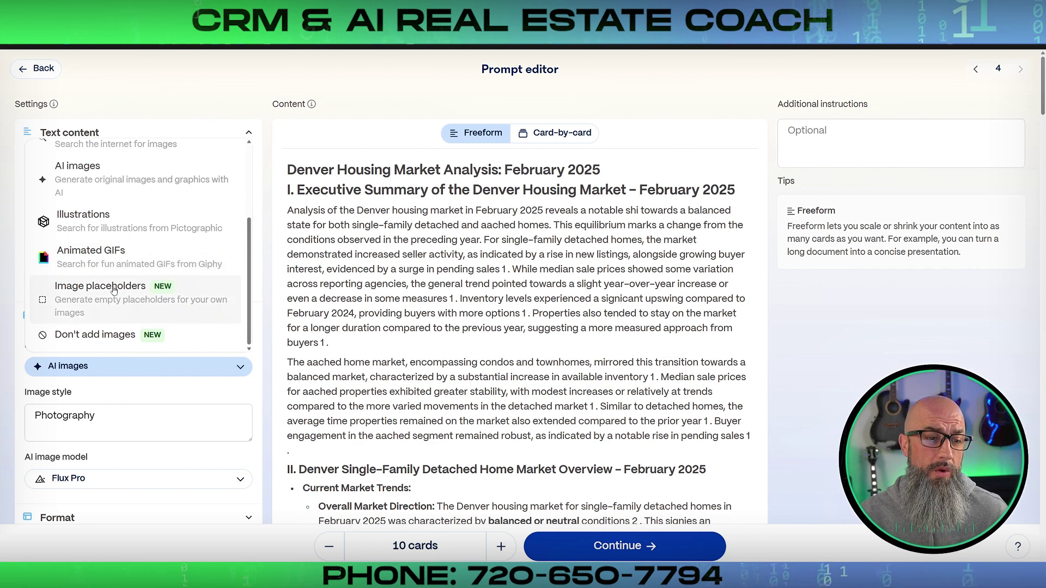
scroll(116, 292, "down", 1)
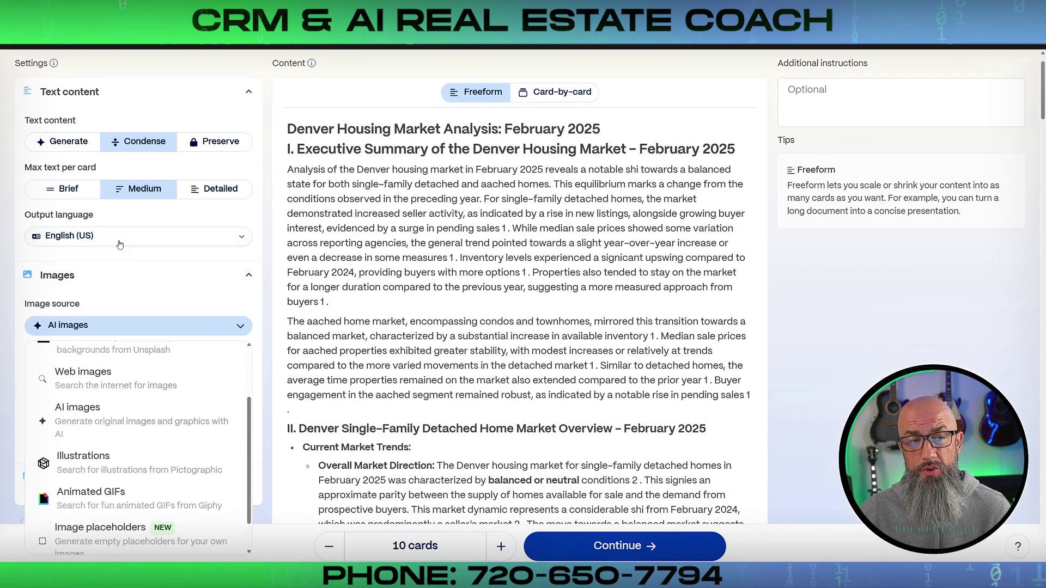
left_click(131, 415)
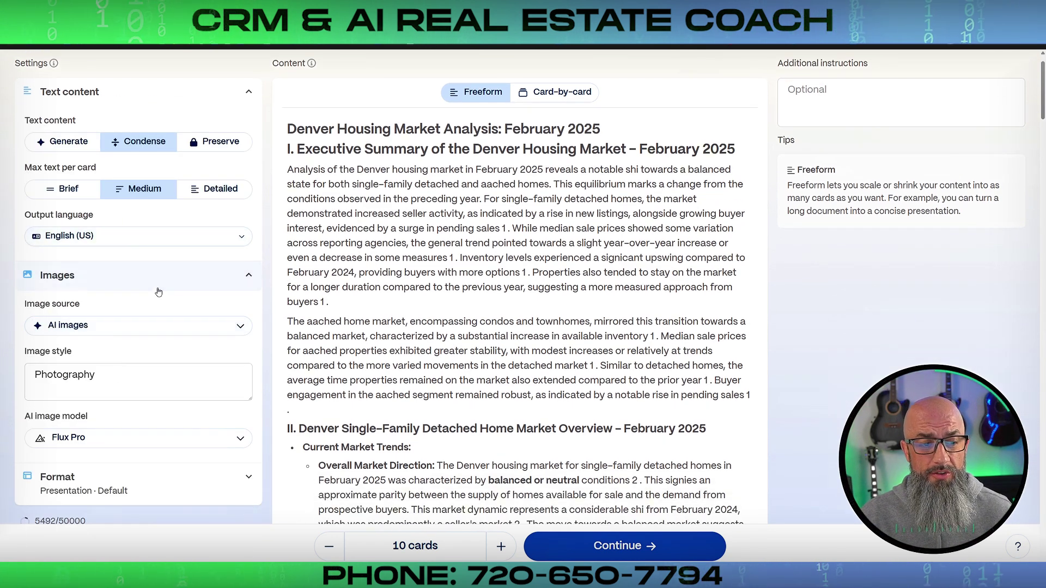
Inspect the image style text and examine the basic, advanced and premium AI image models, including GPT Image and Flux Pro.
scroll(144, 309, "down", 2)
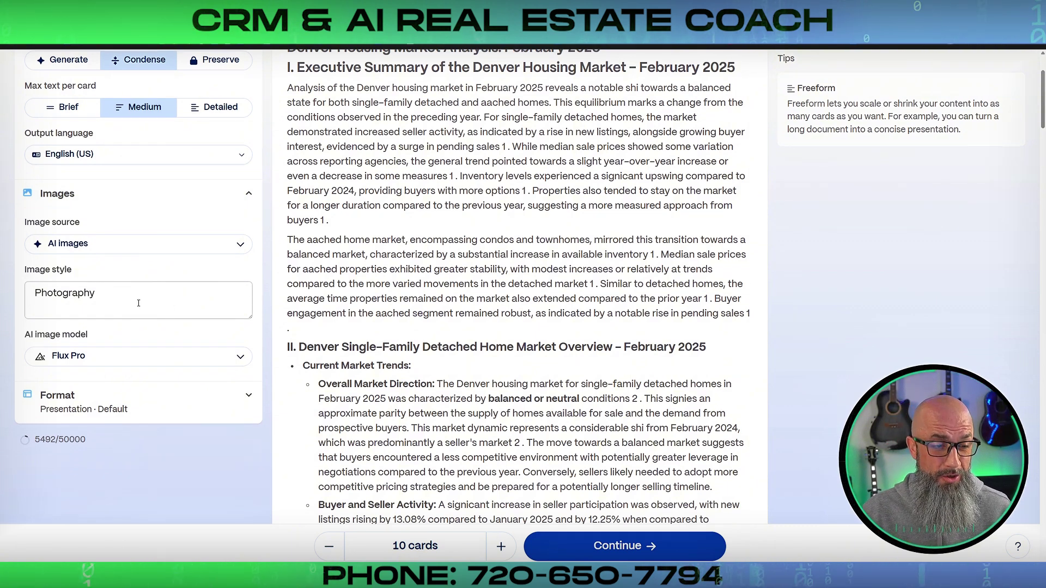
left_click_drag(138, 303, 36, 299)
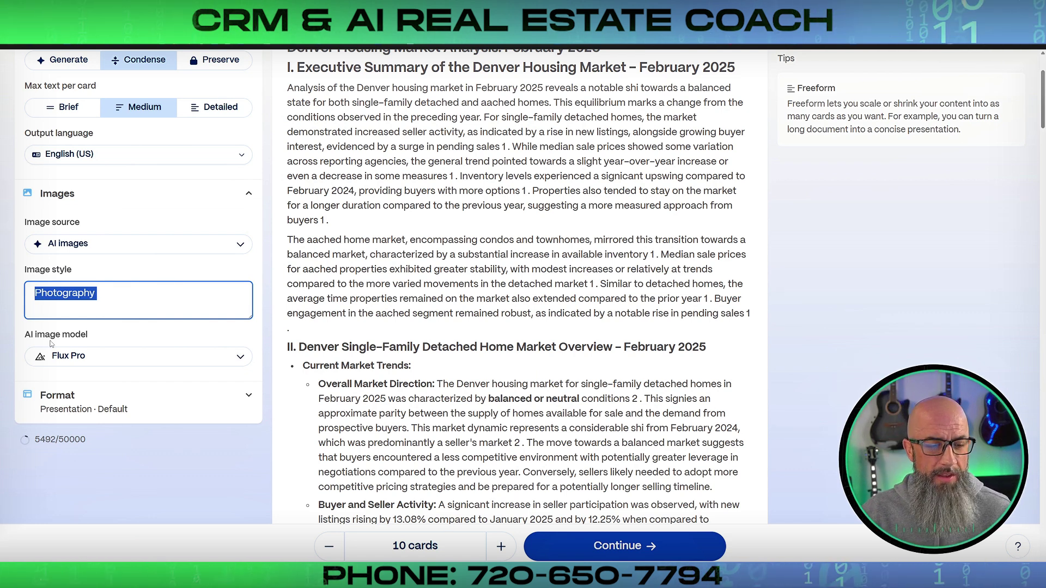
left_click(248, 361)
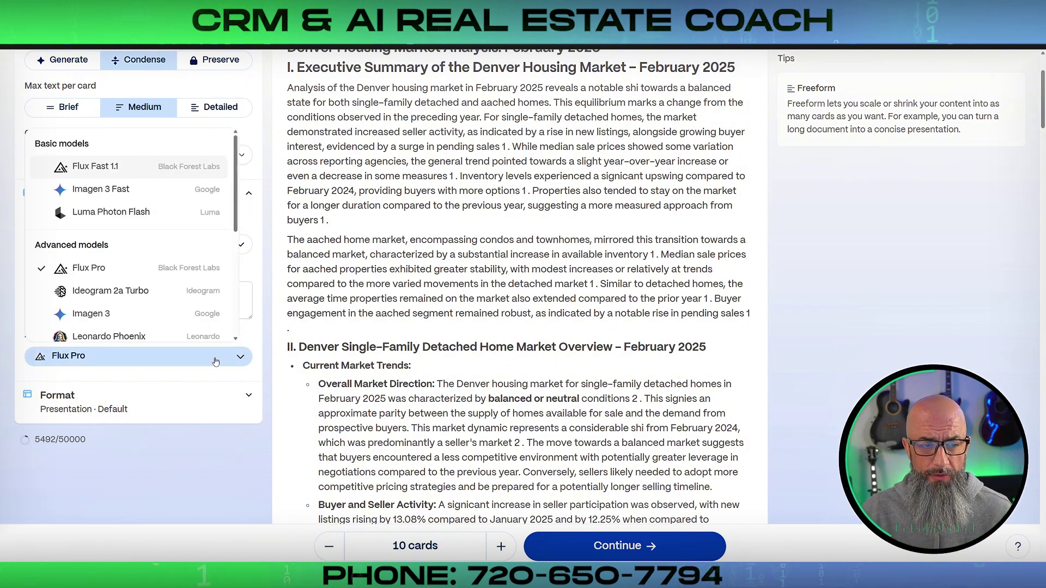
scroll(180, 246, "up", 1)
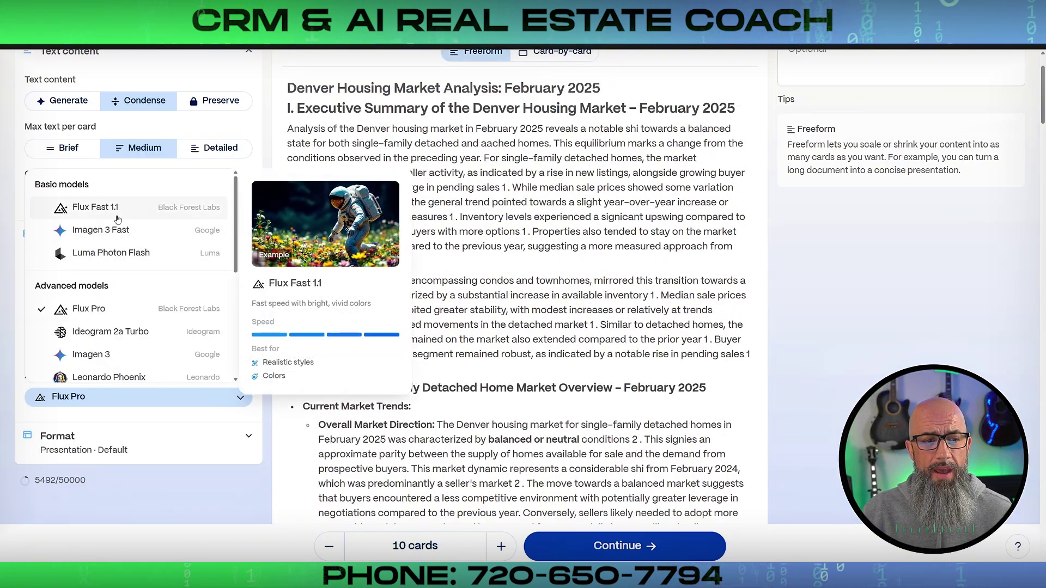
scroll(108, 297, "down", 2)
scroll(107, 297, "down", 3)
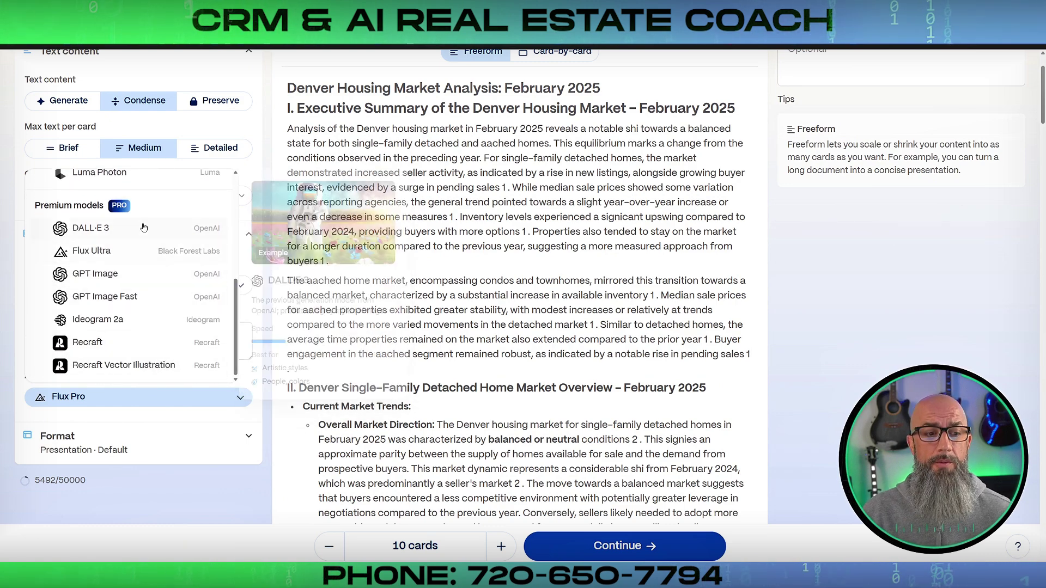
mouse_move(80, 274)
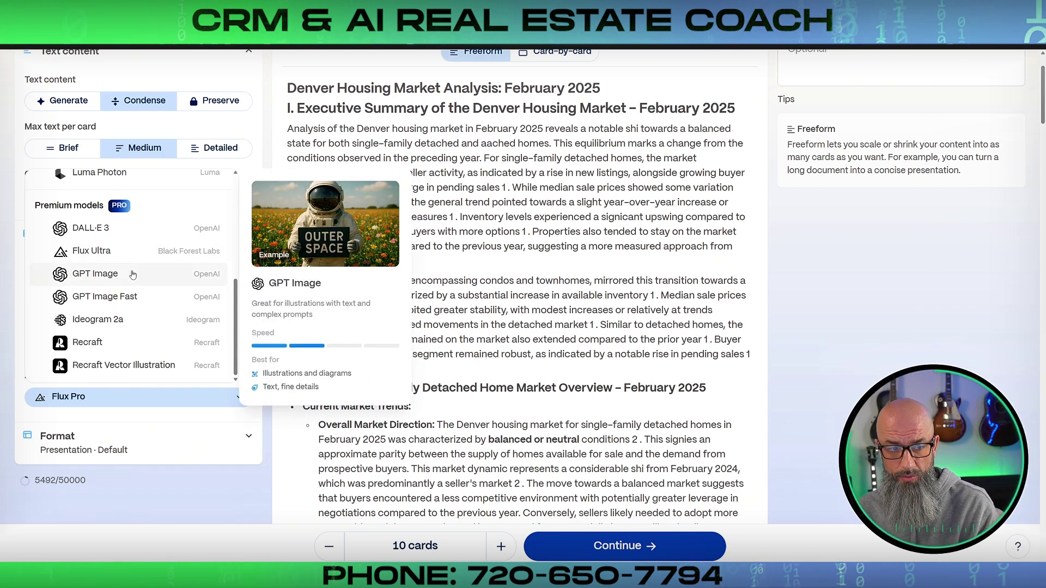
scroll(133, 273, "up", 3)
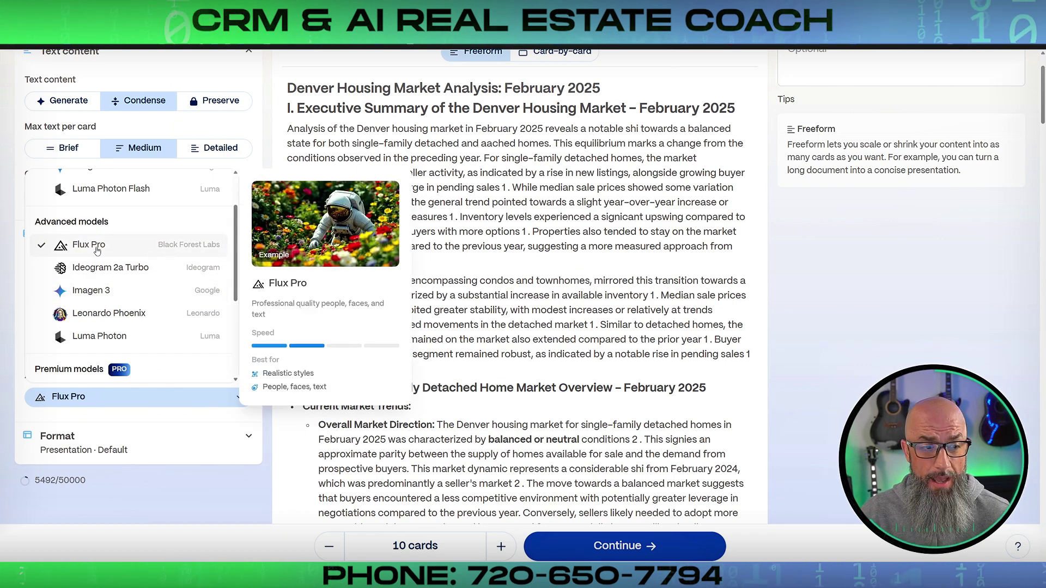
left_click(175, 498)
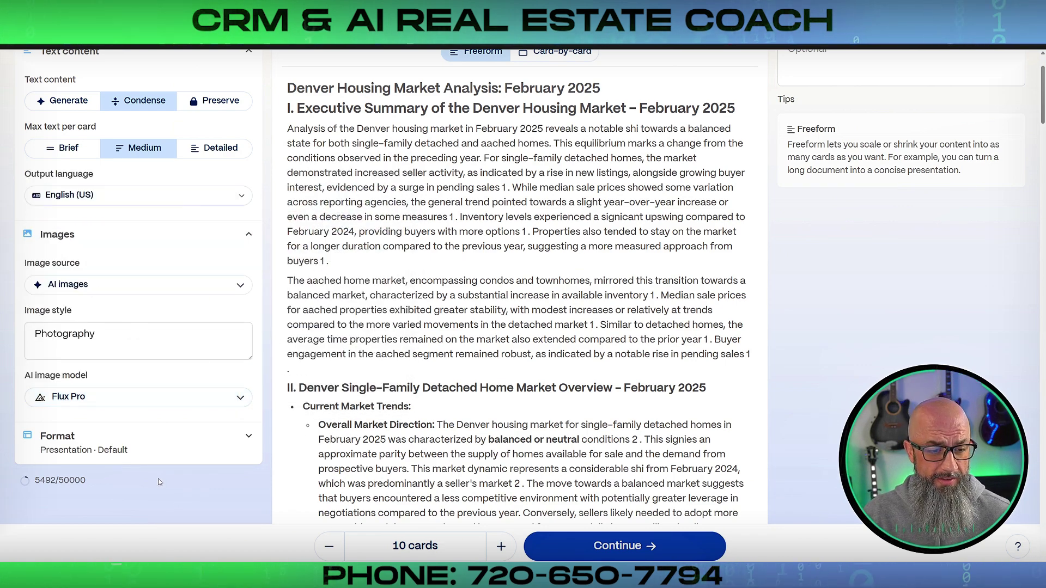
Expand the format settings, keep Presentation as the format and set the page style to Traditional.
left_click(215, 441)
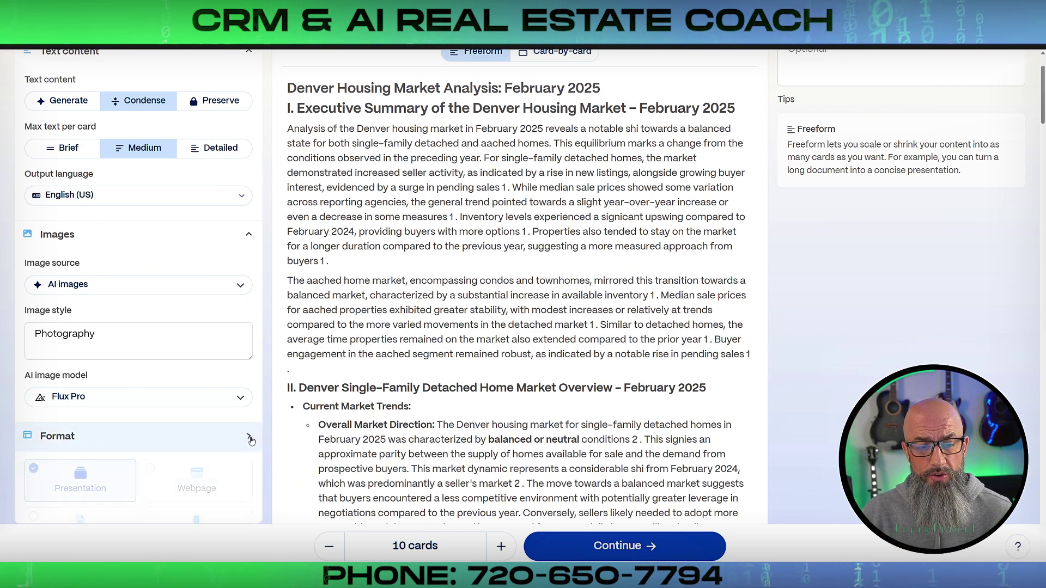
scroll(218, 450, "down", 2)
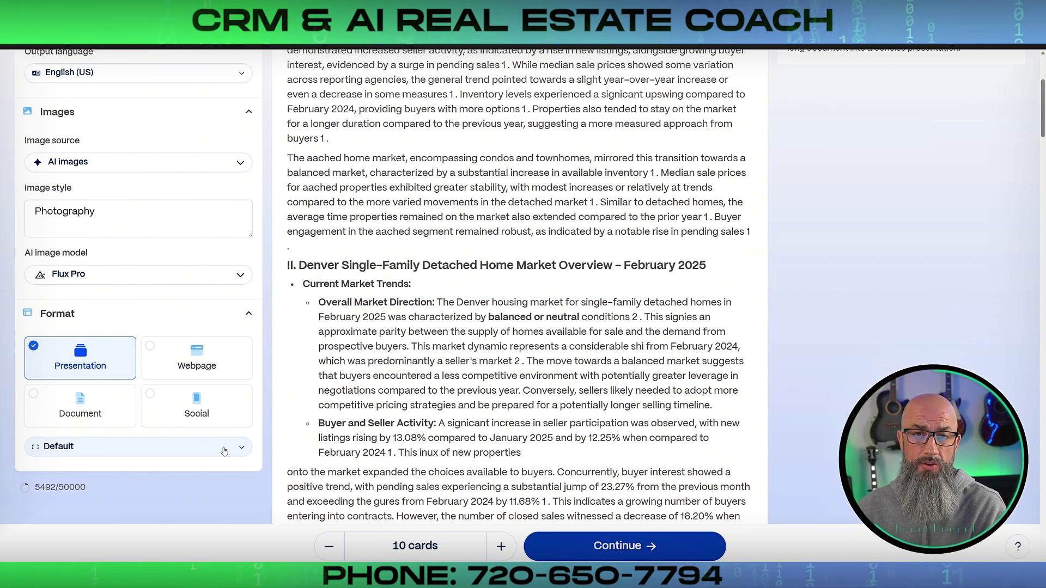
left_click(71, 445)
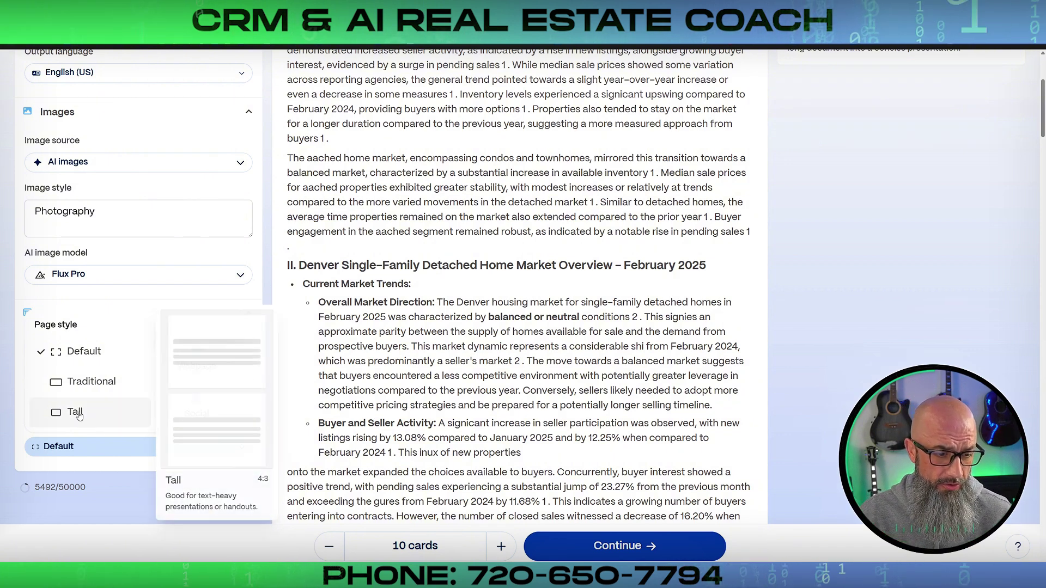
left_click(39, 391)
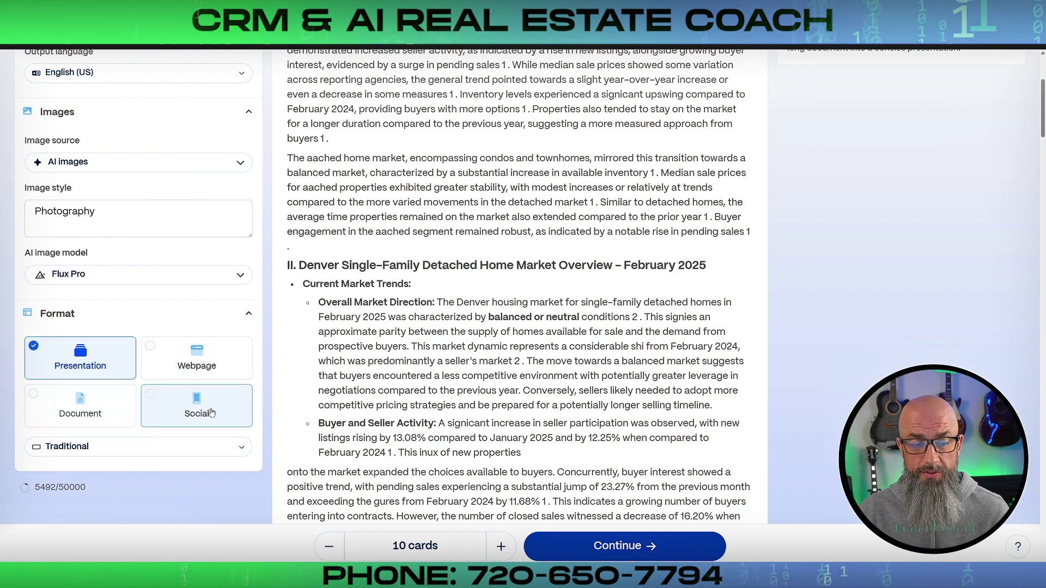
Continue to the theme selection, browse the available themes and generate the presentation with the Borealis theme.
left_click(616, 553)
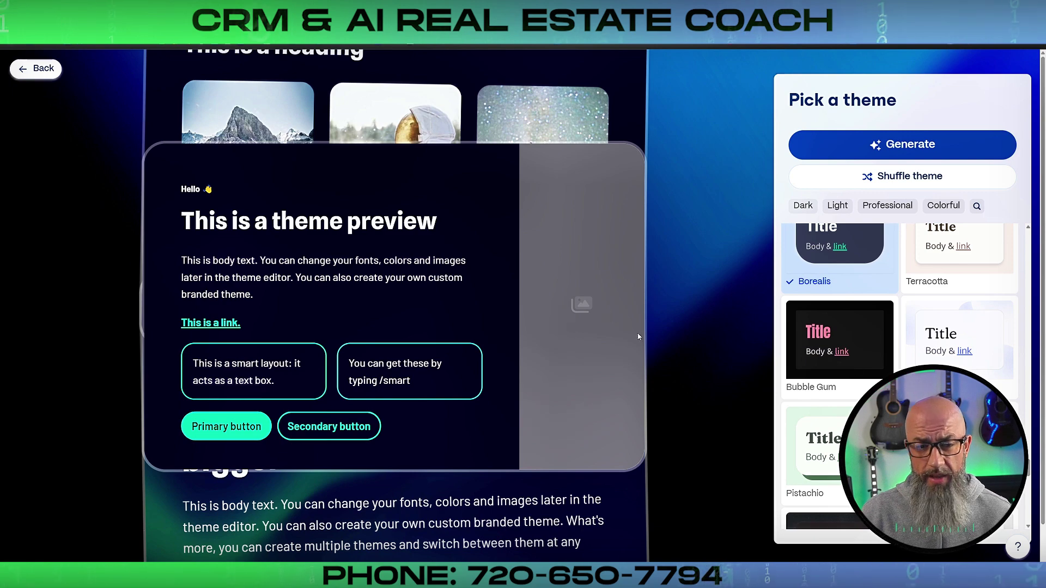
scroll(953, 366, "down", 10)
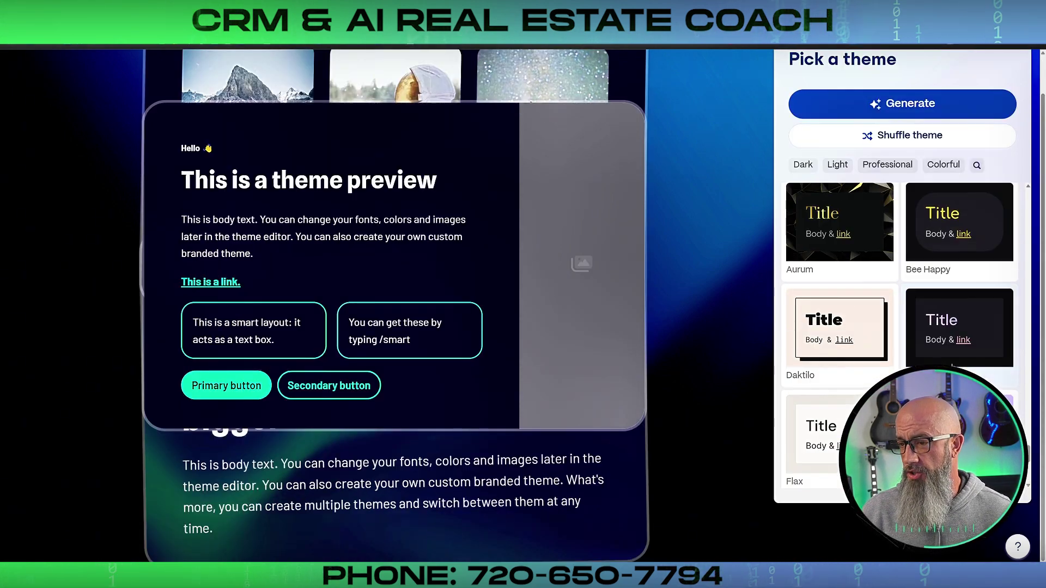
scroll(952, 366, "down", 10)
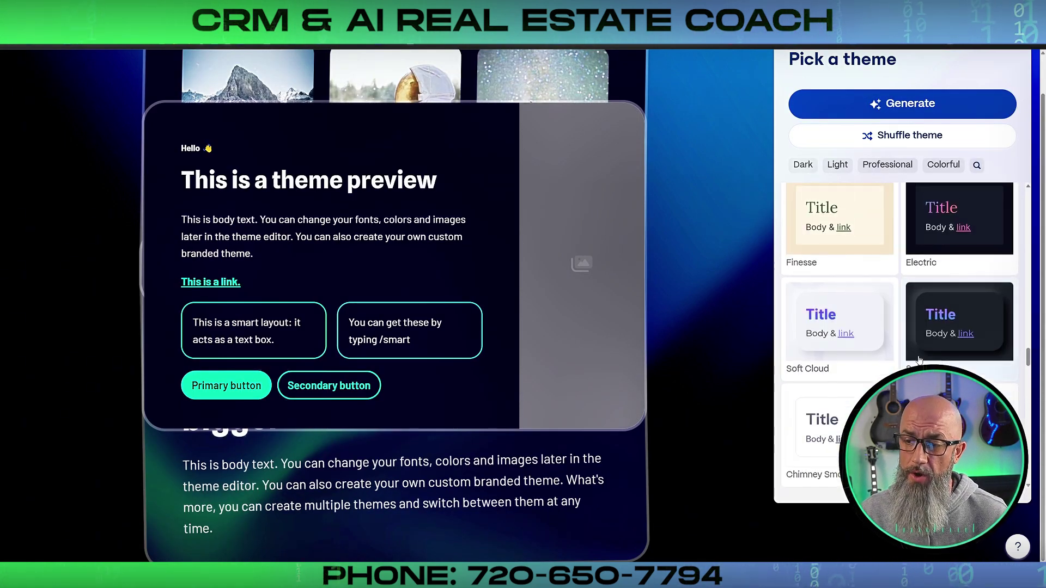
scroll(919, 359, "down", 3)
scroll(919, 359, "up", 3)
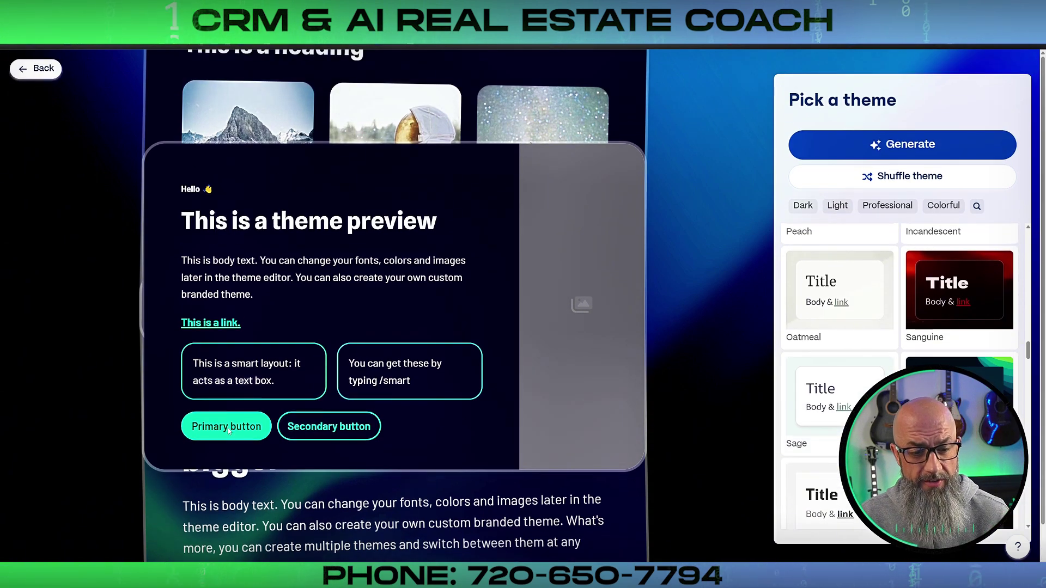
left_click(902, 144)
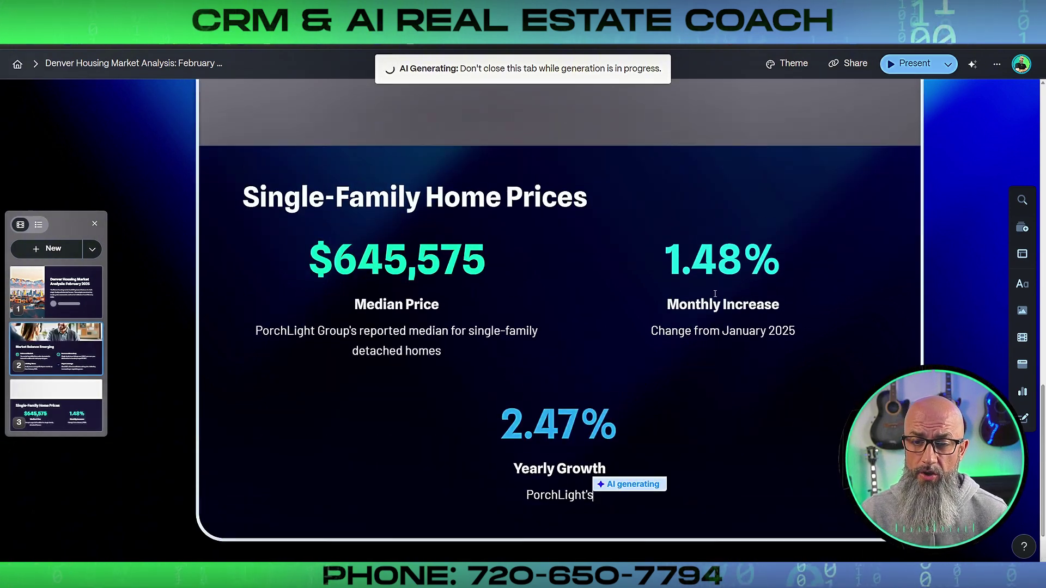
Examine the cards being generated, from the Denver Housing Market Analysis title card to the Market Outlook card.
scroll(715, 294, "up", 15)
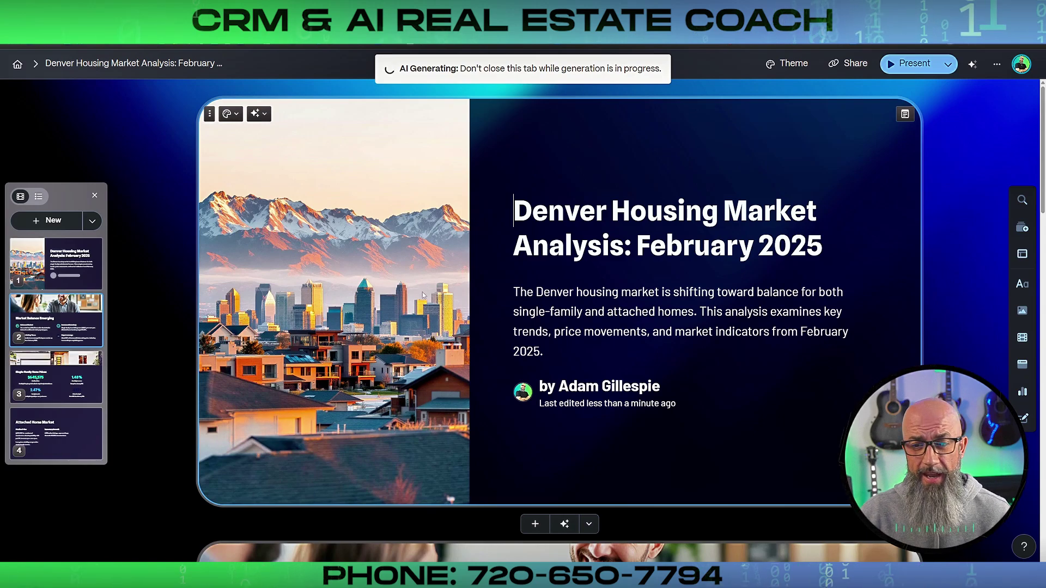
scroll(413, 300, "down", 7)
scroll(625, 282, "down", 7)
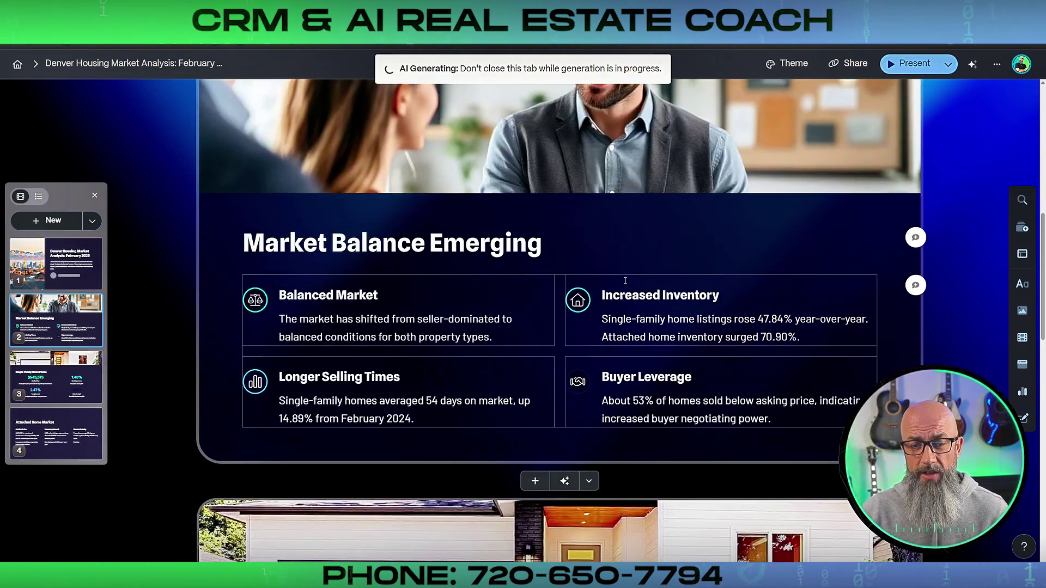
scroll(624, 280, "down", 7)
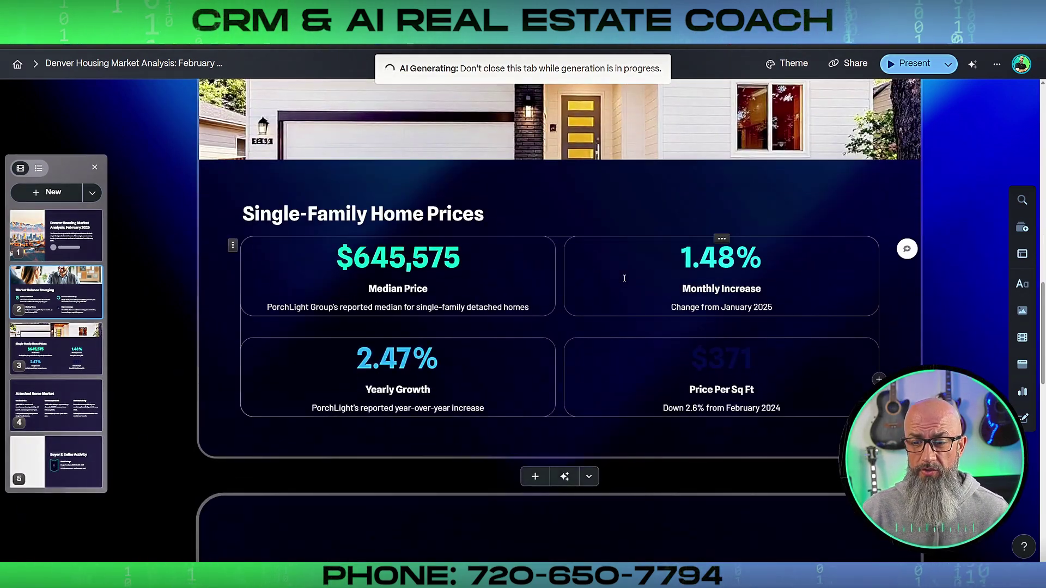
scroll(620, 279, "down", 7)
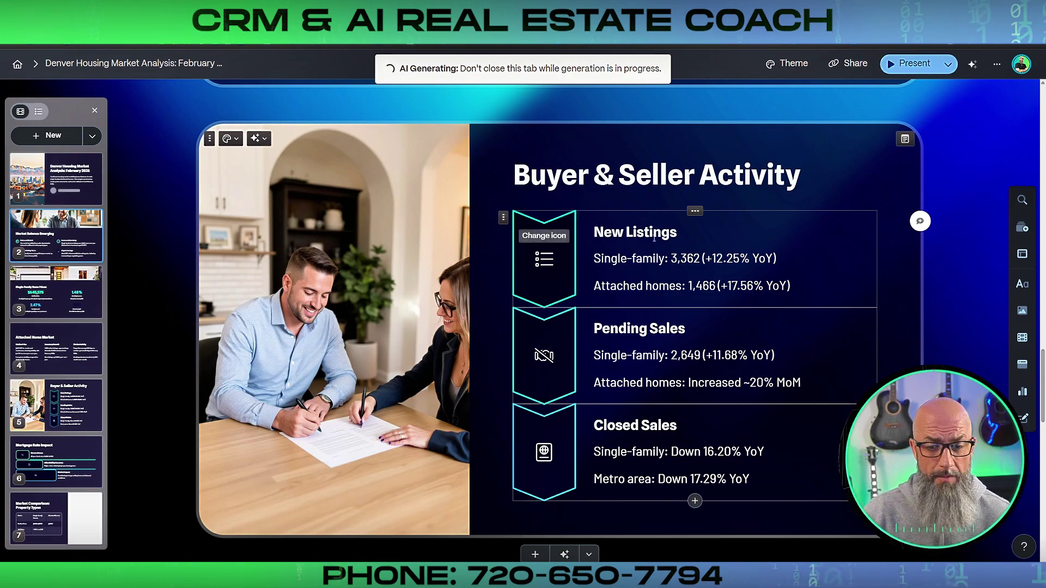
scroll(624, 284, "down", 7)
scroll(684, 299, "down", 7)
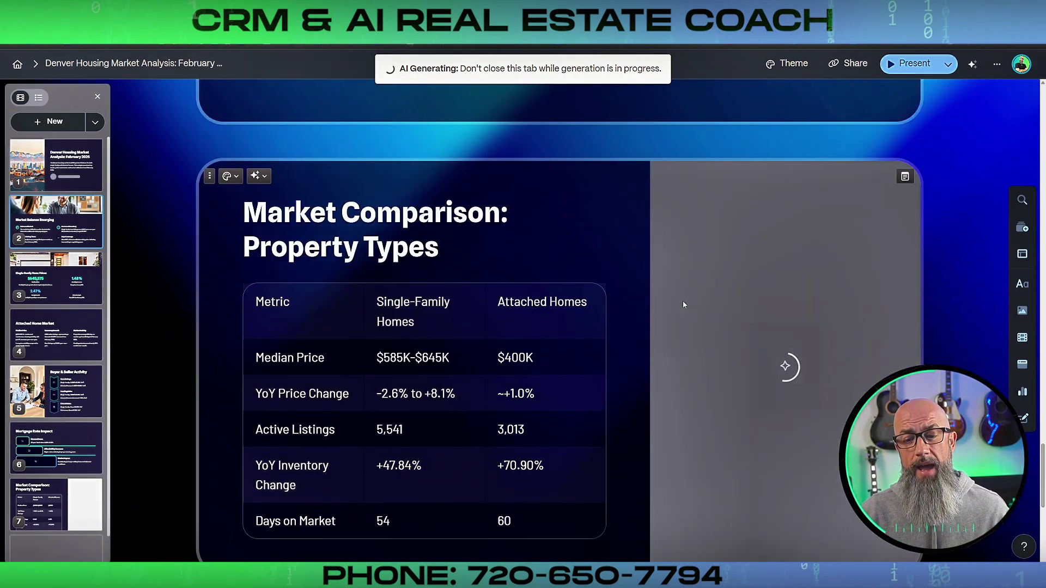
scroll(680, 309, "down", 7)
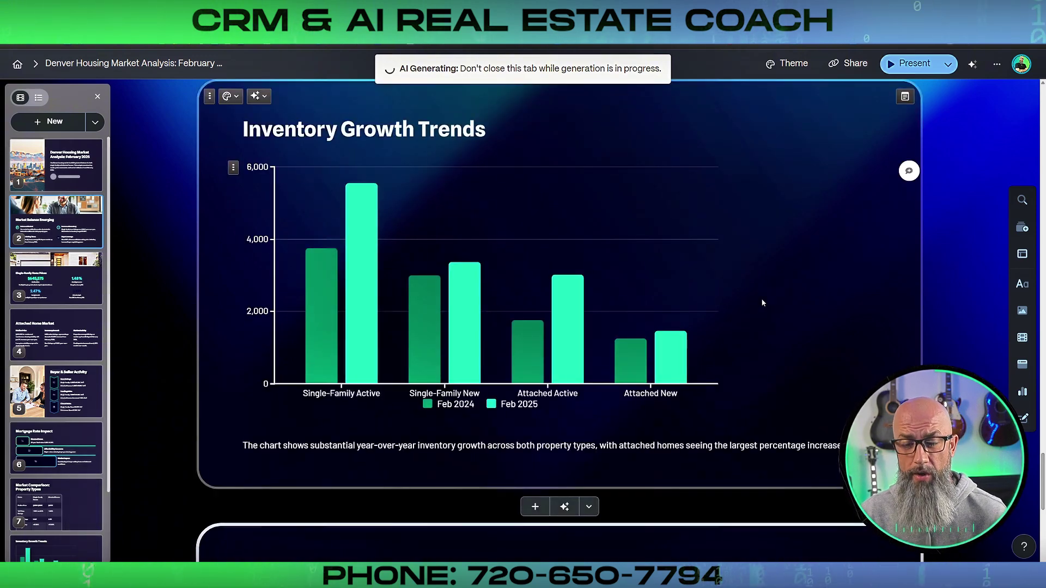
scroll(763, 294, "down", 1)
scroll(763, 301, "down", 8)
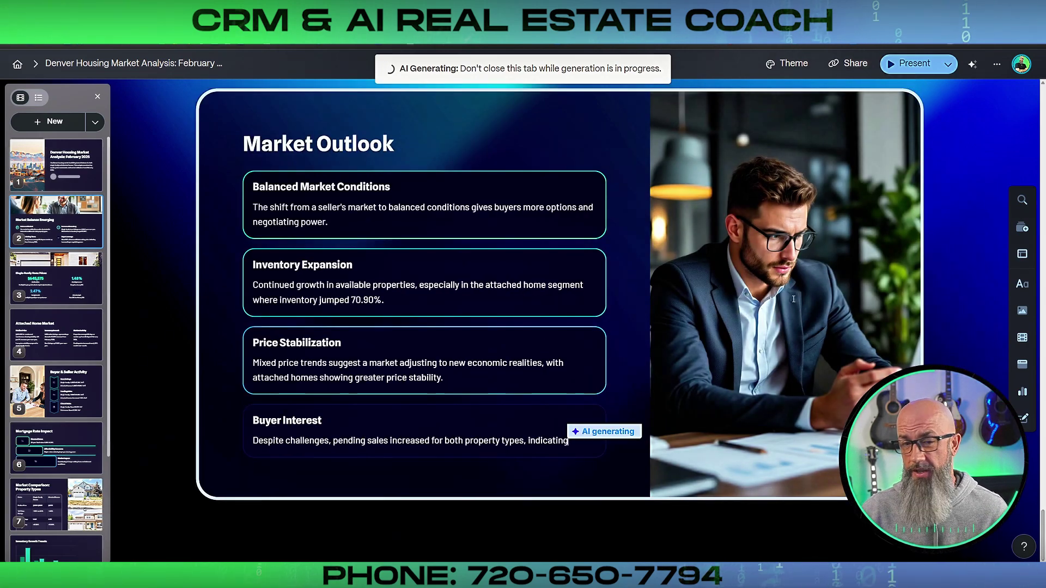
Review the finished presentation backwards from its end, past the Market Comparison table, to the Attached Home Market card.
scroll(737, 305, "up", 8)
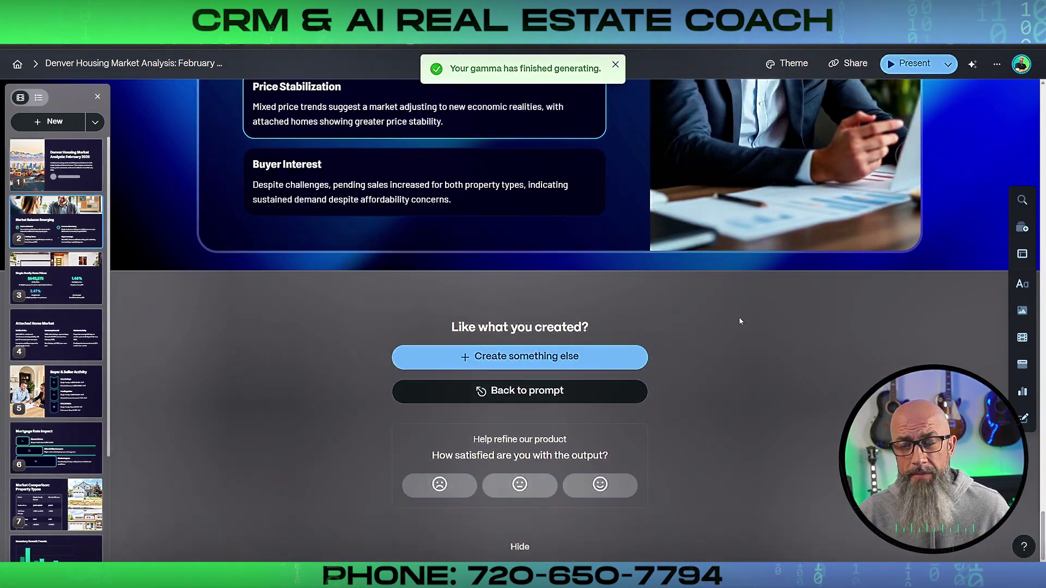
scroll(738, 310, "up", 20)
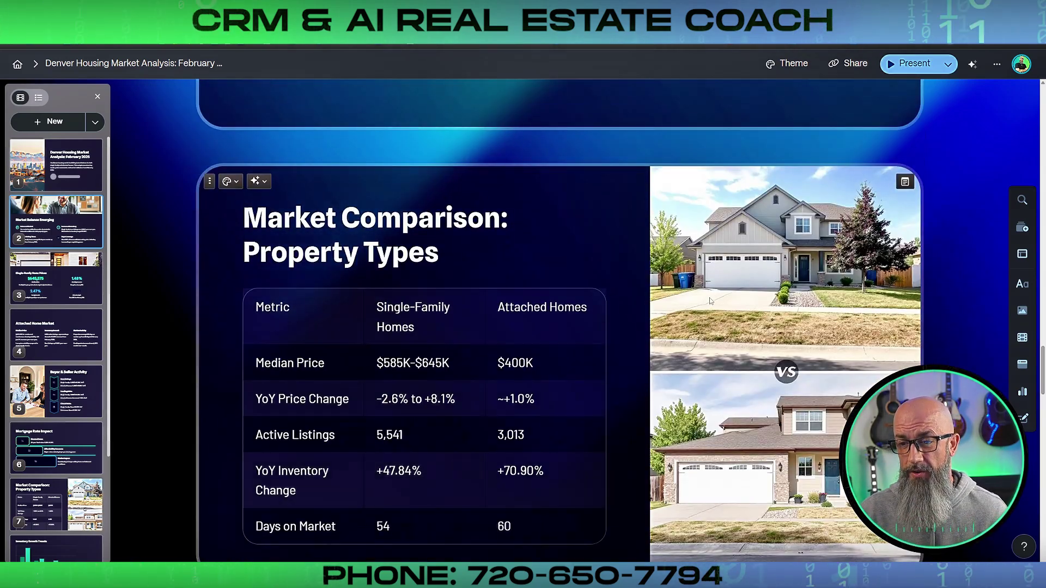
scroll(709, 297, "up", 5)
scroll(700, 299, "up", 20)
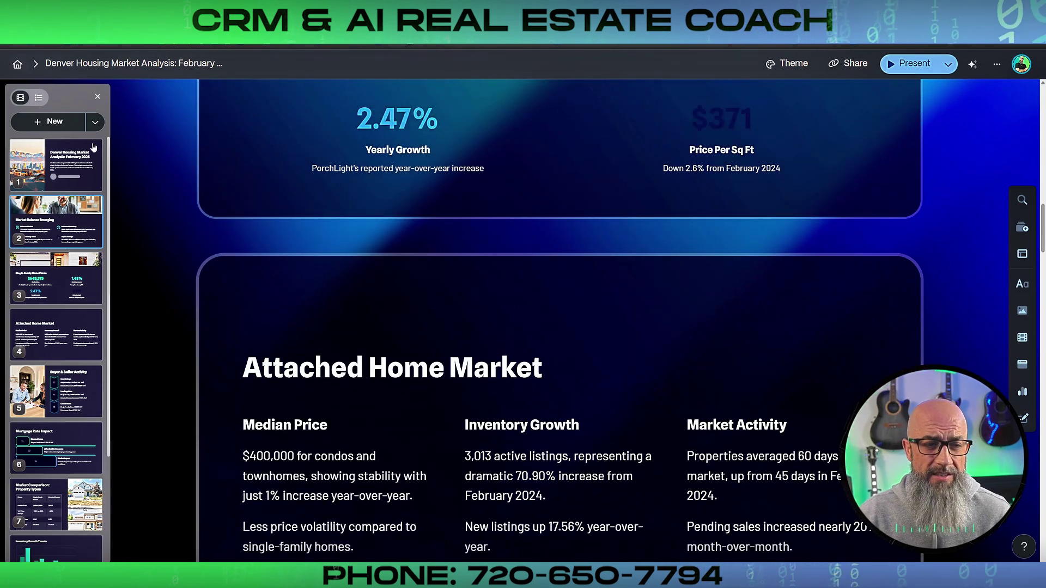
Return to the workspace's Gammas overview and look at the Shared with you and Sites sections.
left_click(17, 65)
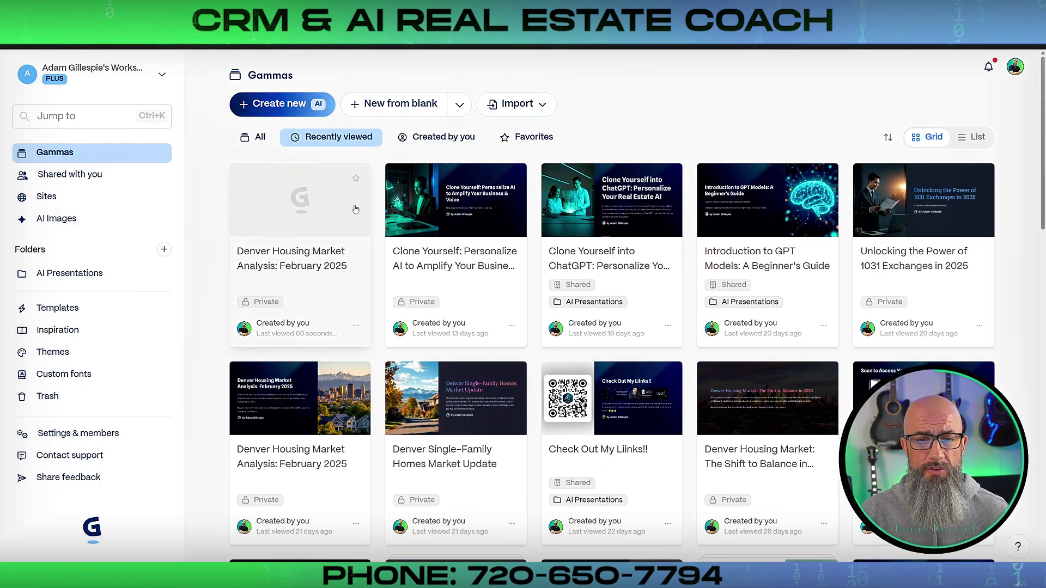
left_click(93, 181)
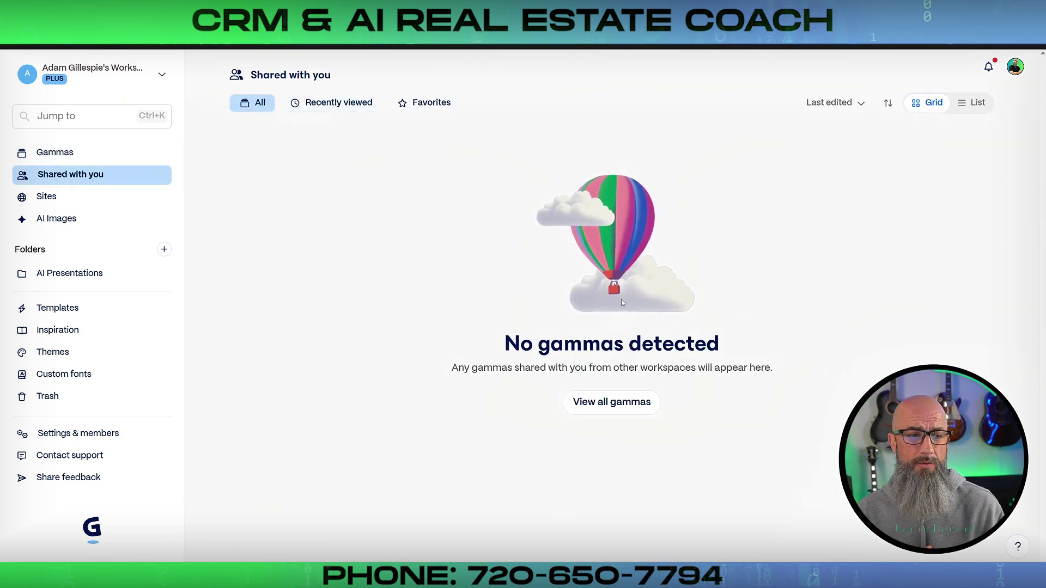
left_click(47, 197)
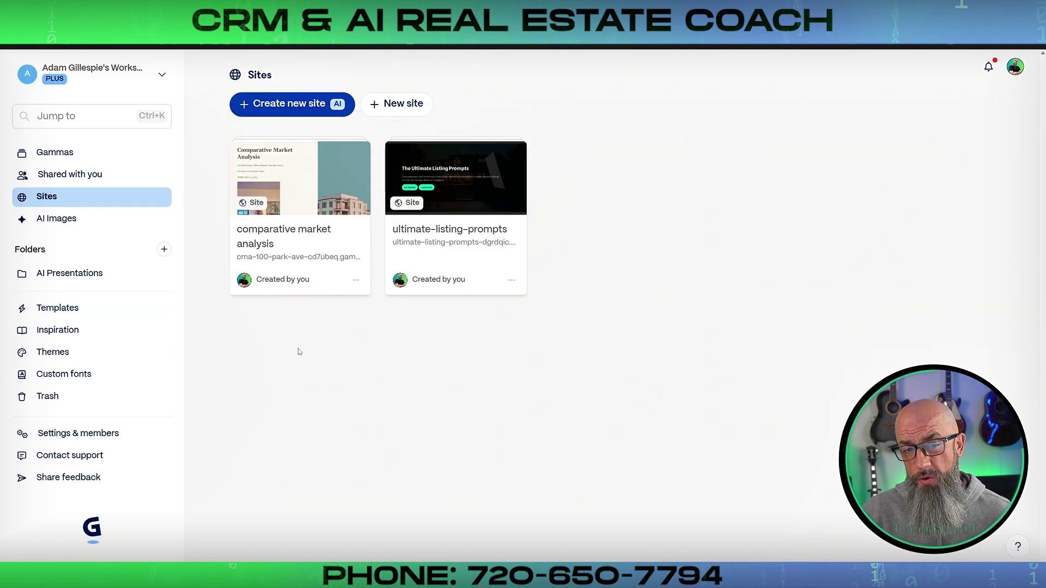
Open the comparative market analysis site and examine its cover, the CMA explanation sections and the Contact Me section.
left_click(290, 239)
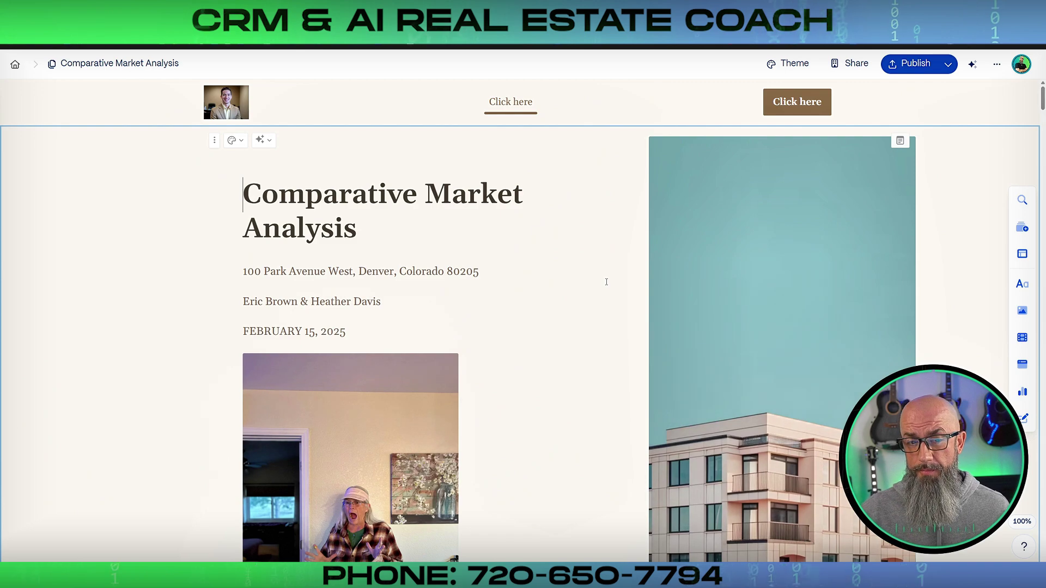
scroll(592, 298, "down", 10)
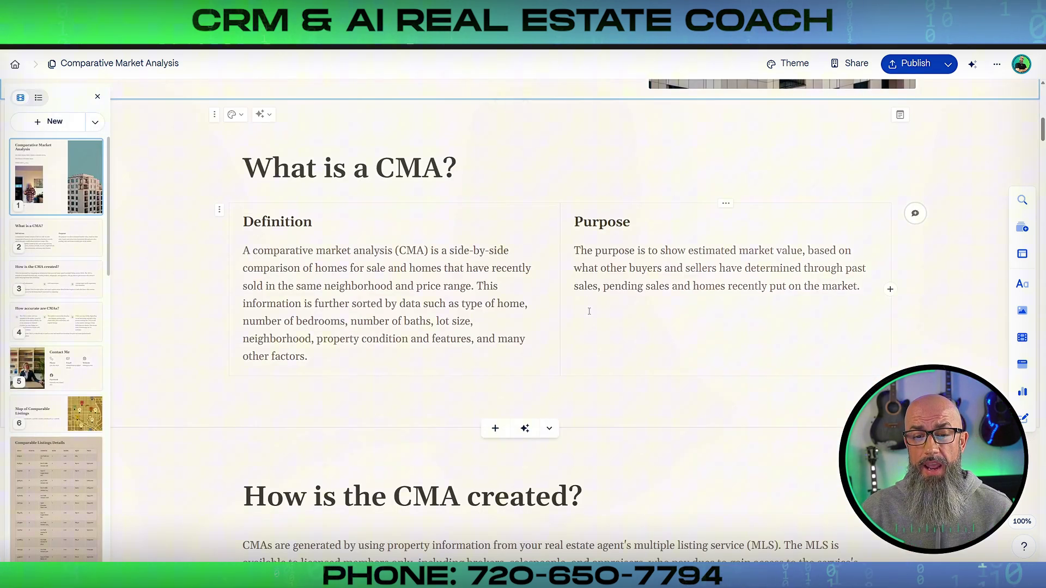
scroll(592, 316, "up", 10)
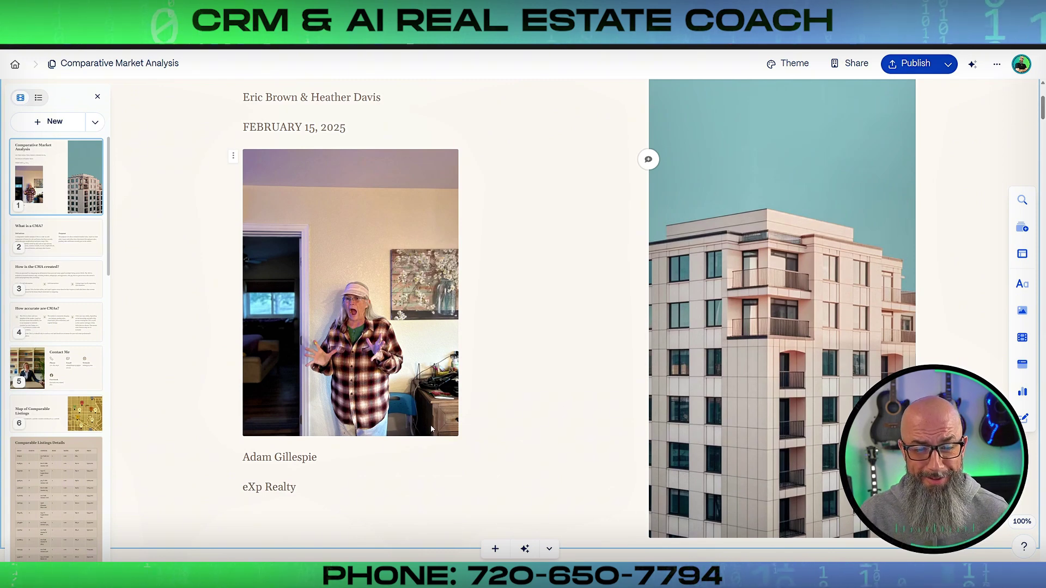
scroll(430, 429, "down", 5)
scroll(604, 361, "down", 6)
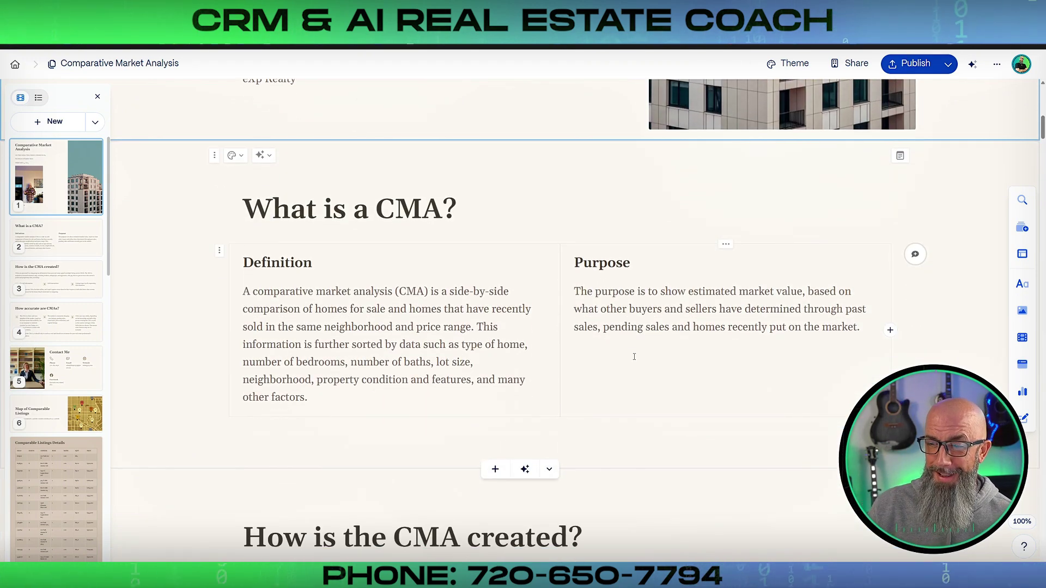
scroll(631, 352, "down", 11)
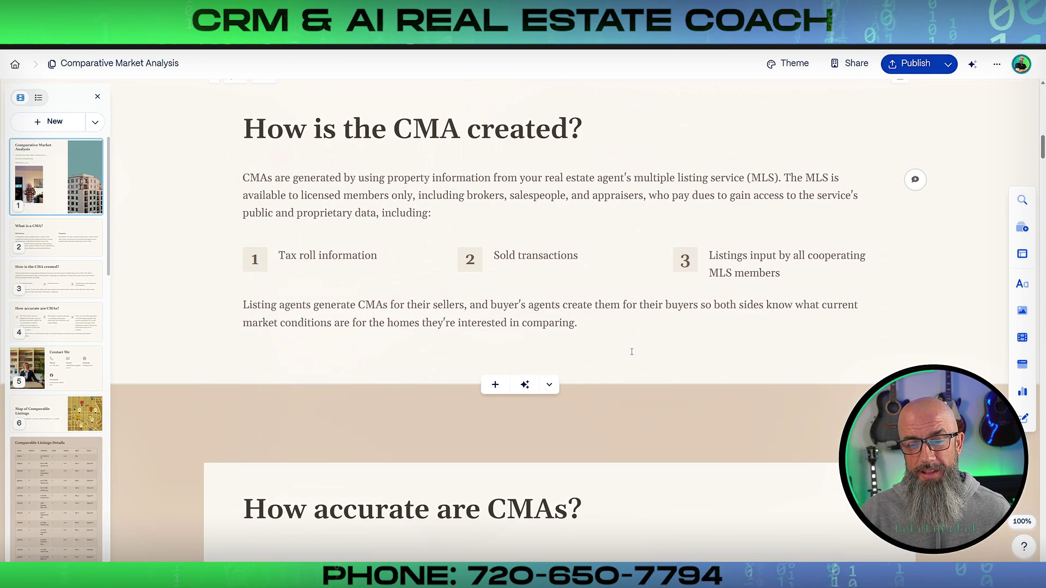
scroll(631, 353, "down", 9)
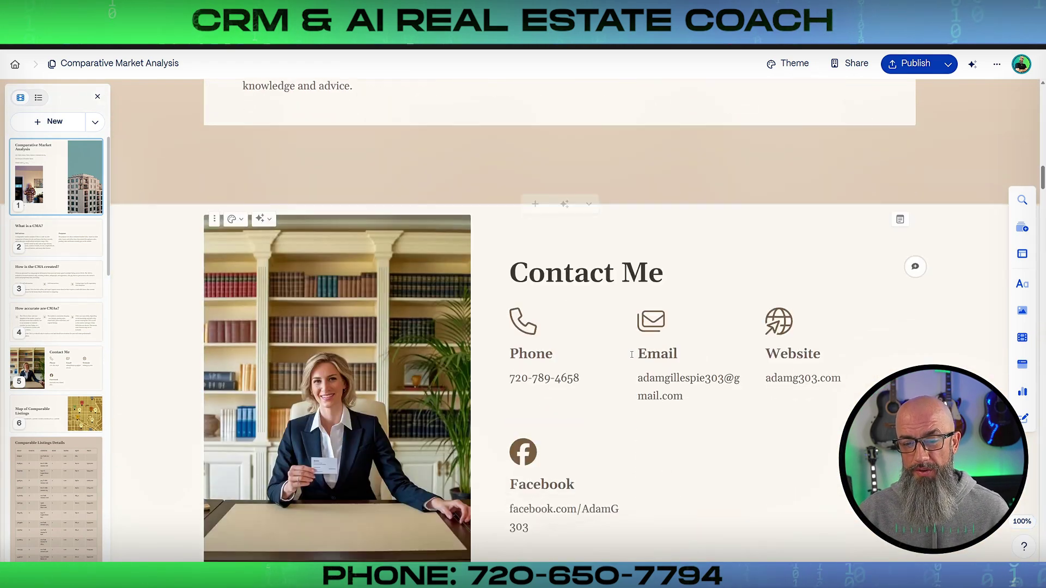
scroll(582, 340, "up", 3)
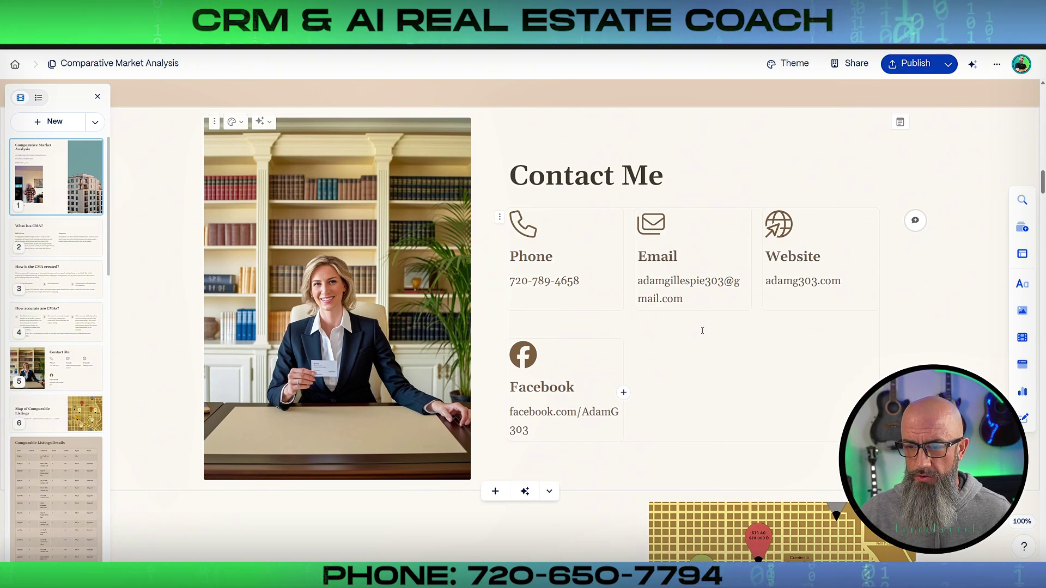
Examine the site's map of comparable listings, the listing details table and the sold and active listing summaries.
scroll(702, 331, "down", 9)
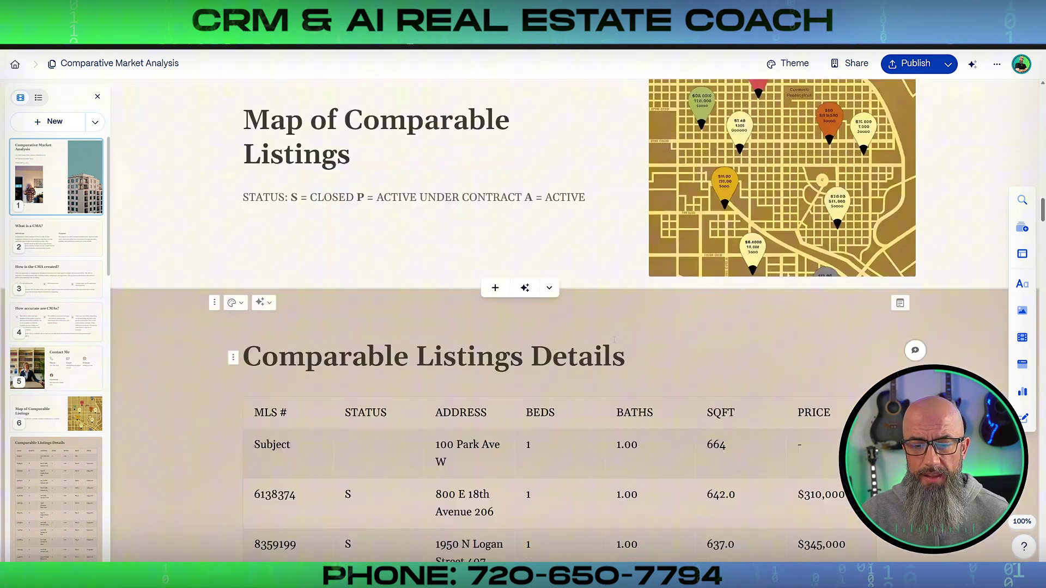
scroll(615, 340, "down", 20)
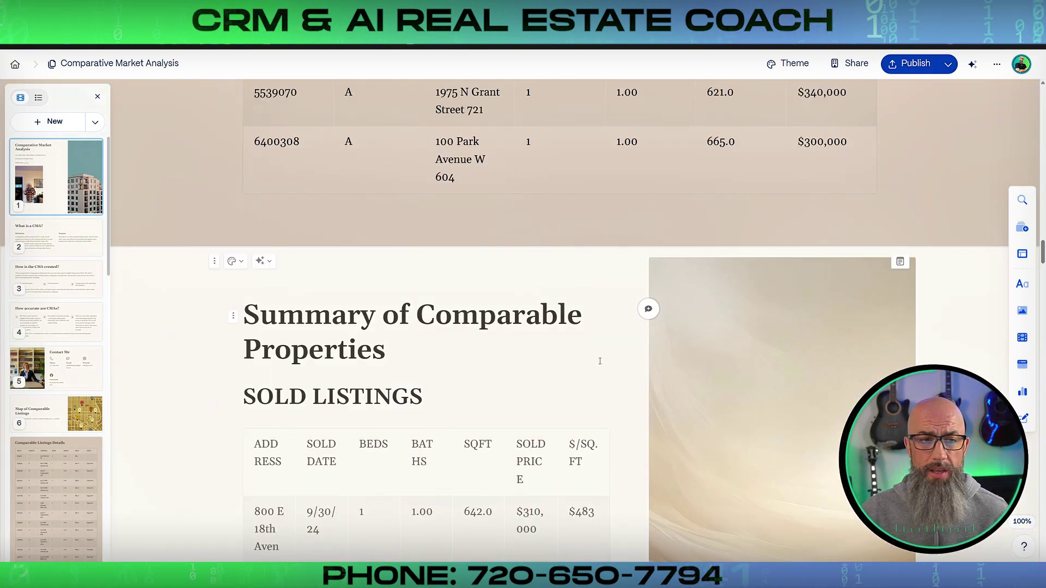
scroll(485, 306, "down", 11)
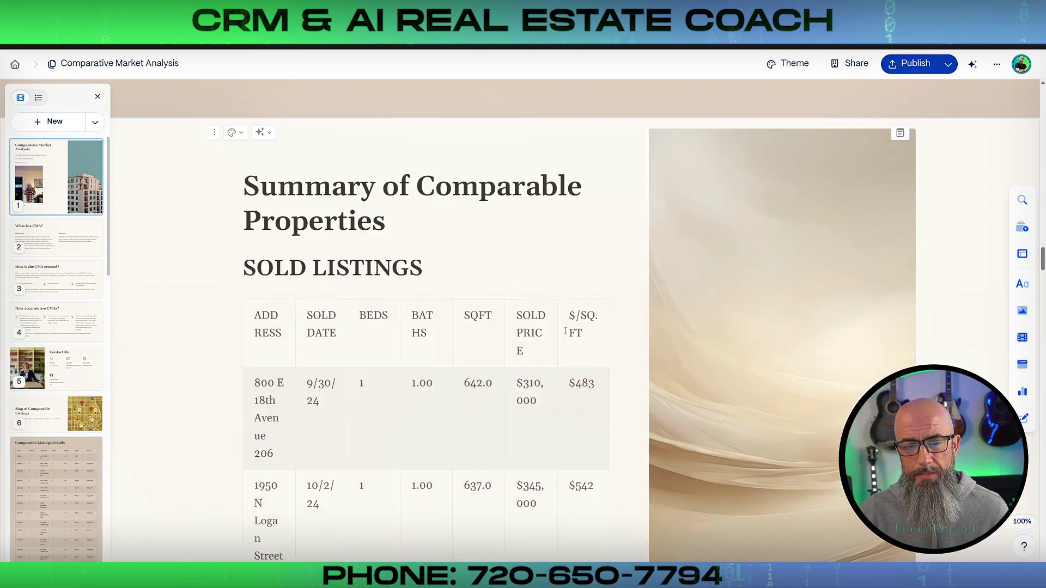
scroll(581, 338, "down", 14)
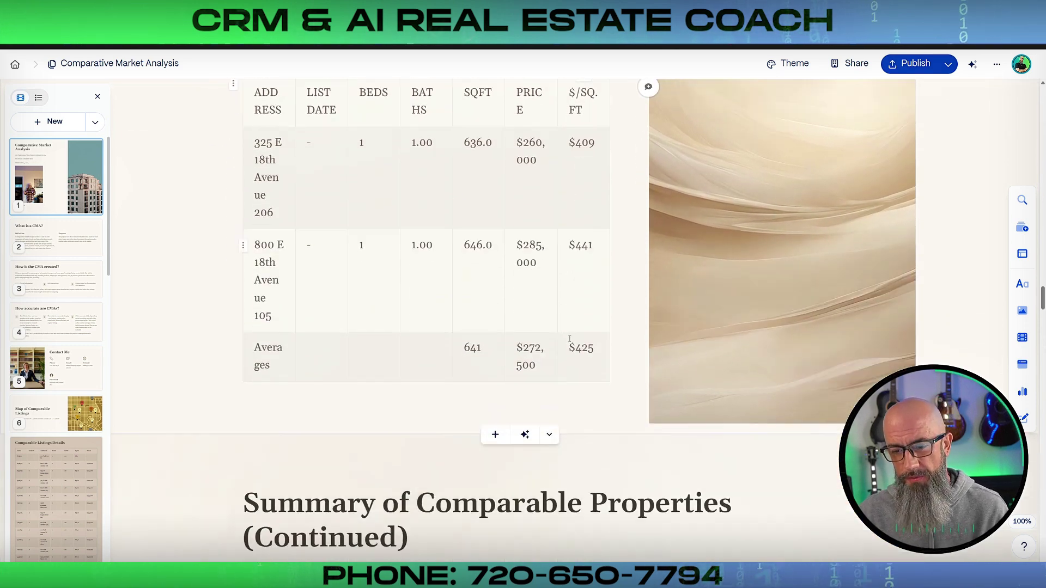
scroll(581, 343, "up", 8)
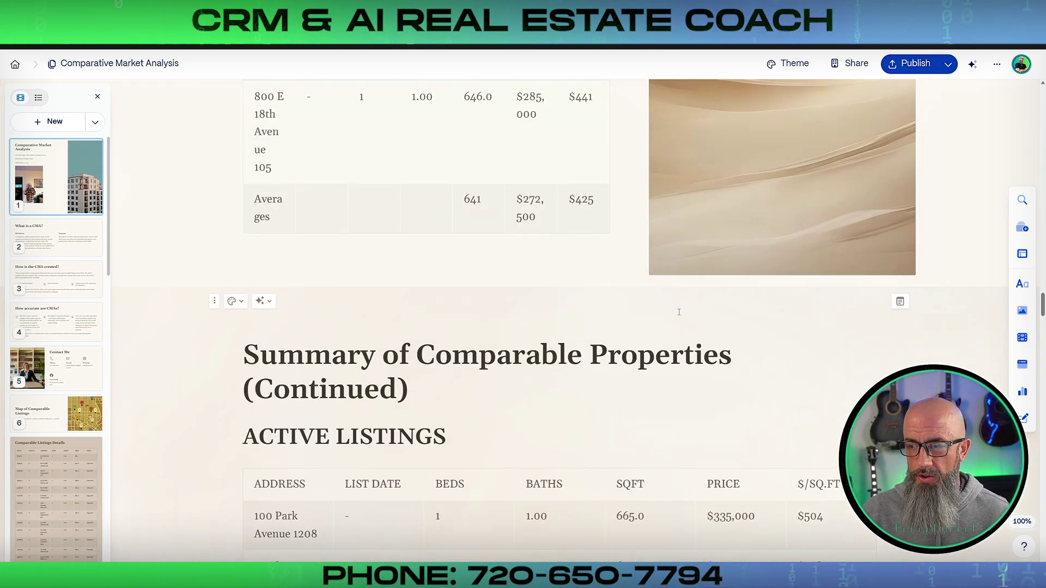